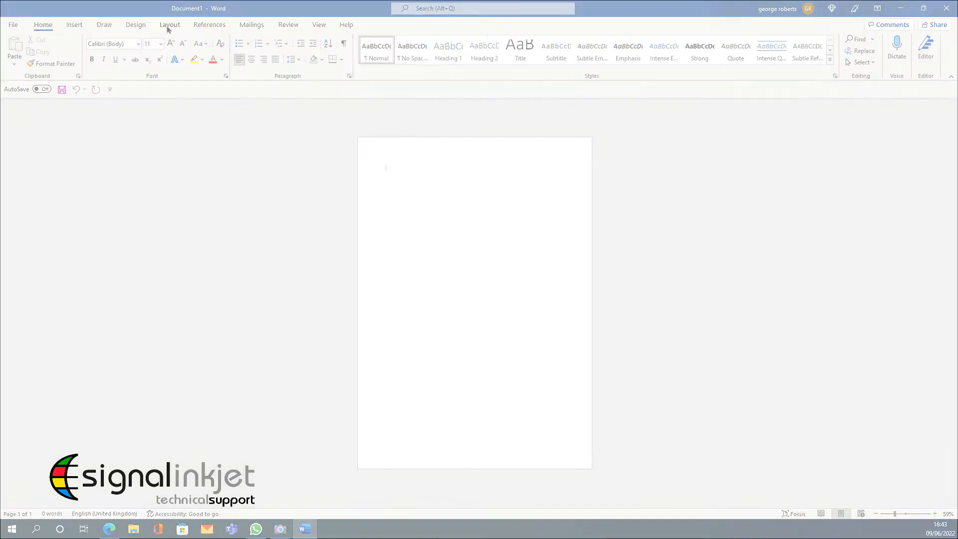
Set the page to Narrow margins and Portrait orientation.
click(169, 24)
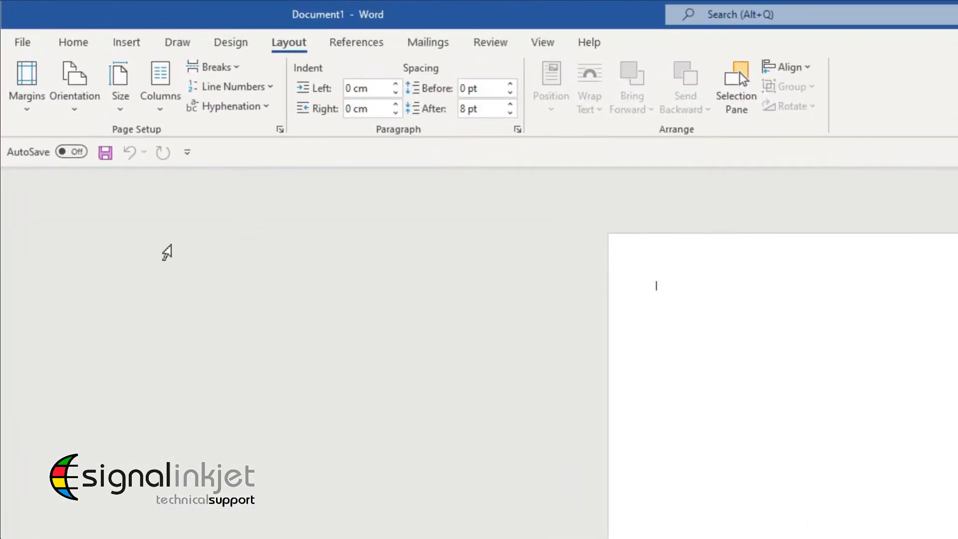
click(29, 115)
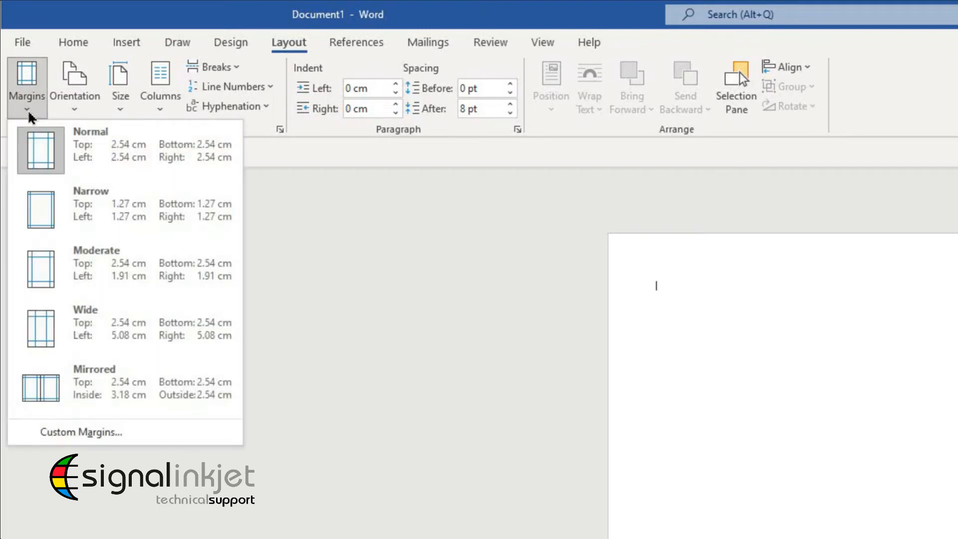
click(73, 212)
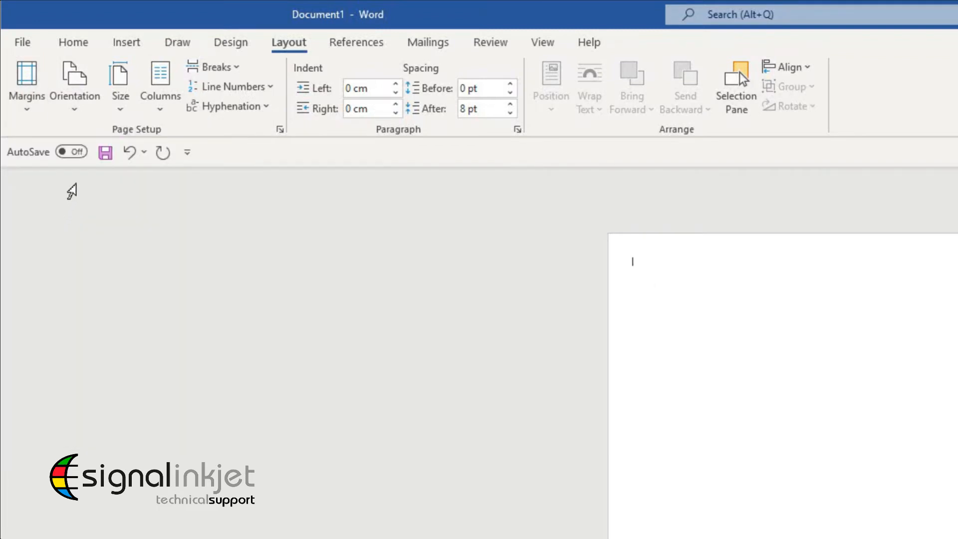
click(75, 116)
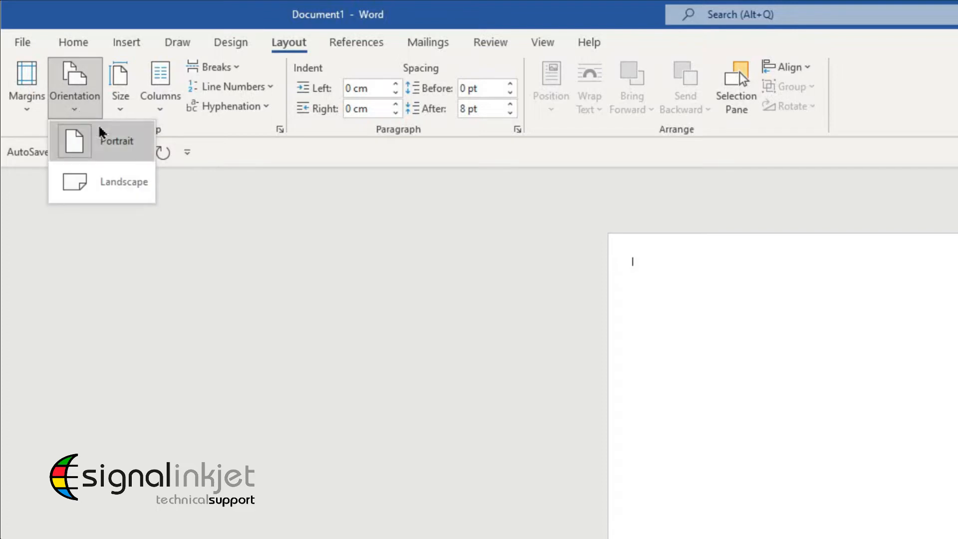
click(106, 148)
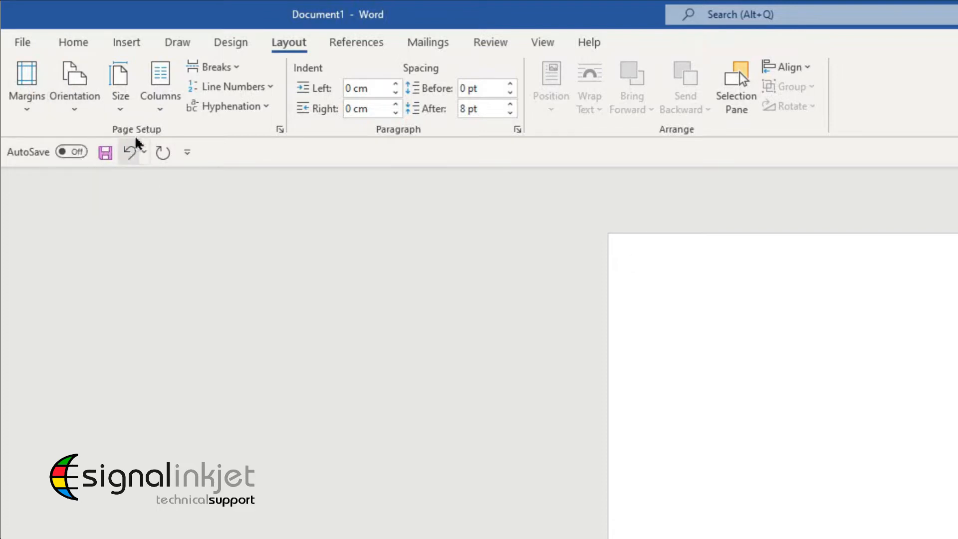
Set the paper size to A4 and the text layout to one column.
click(122, 113)
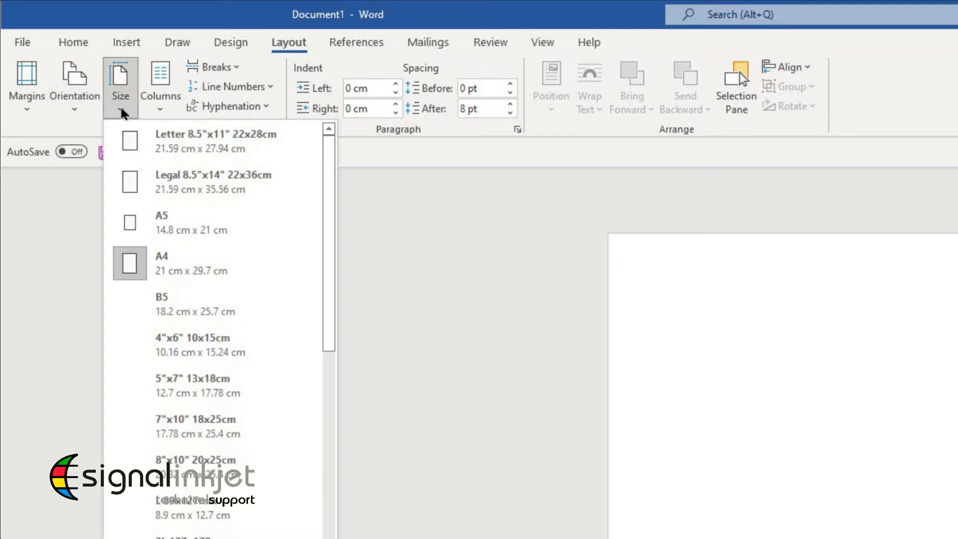
click(177, 266)
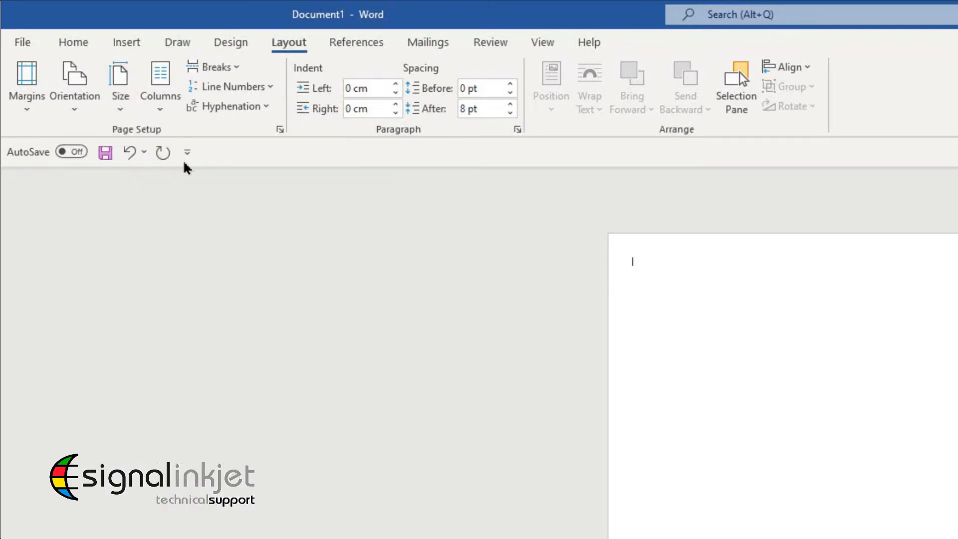
click(160, 102)
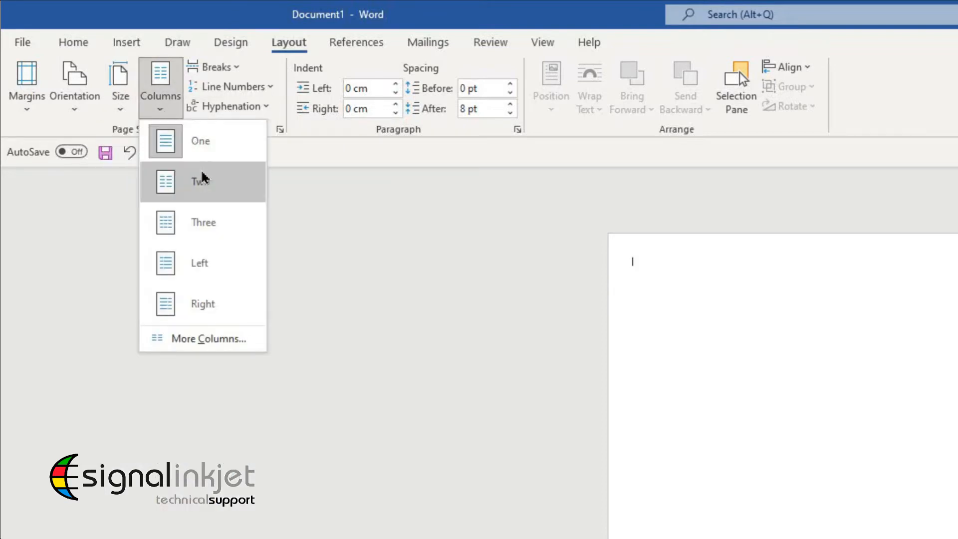
click(195, 144)
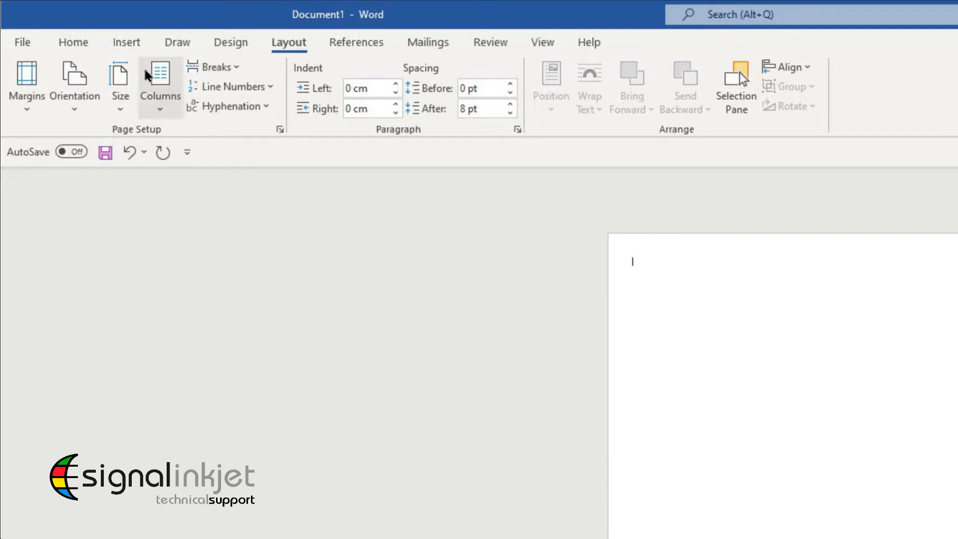
Draw a circle about 5.12 cm across with the Oval shape near the page's upper-left corner.
click(127, 43)
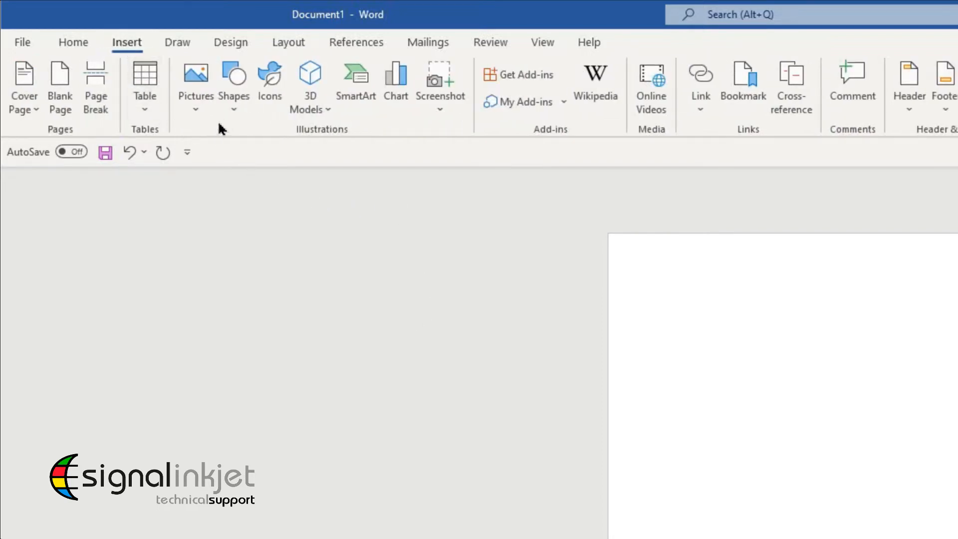
click(231, 113)
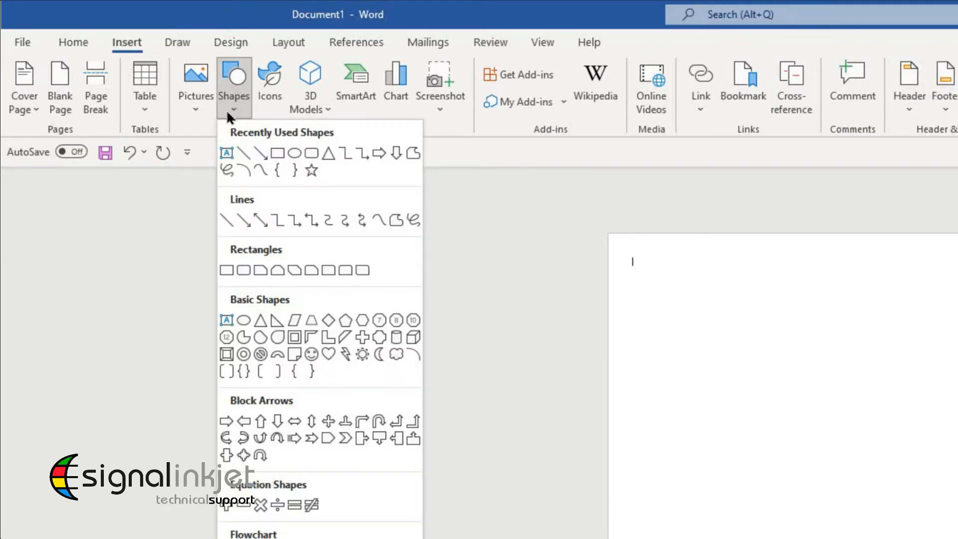
click(294, 154)
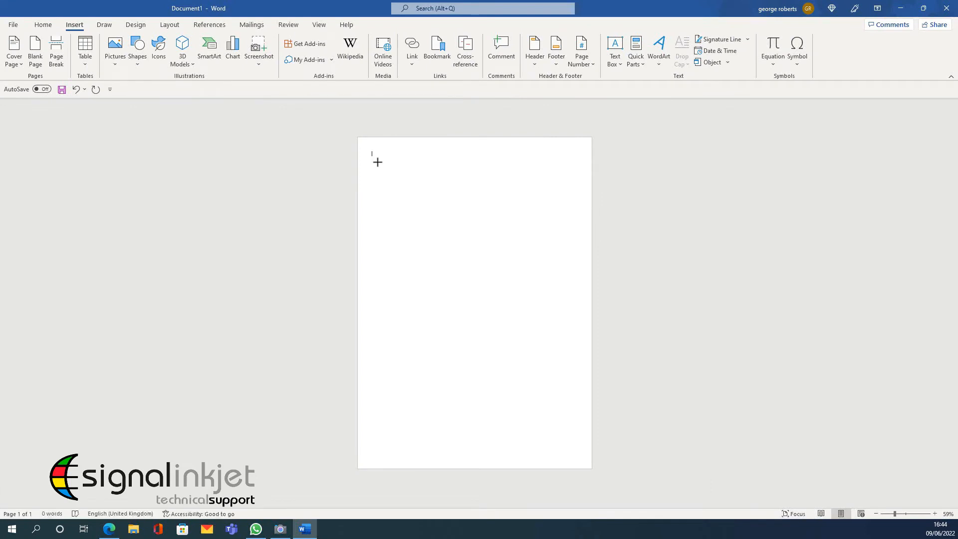
drag(378, 160, 408, 219)
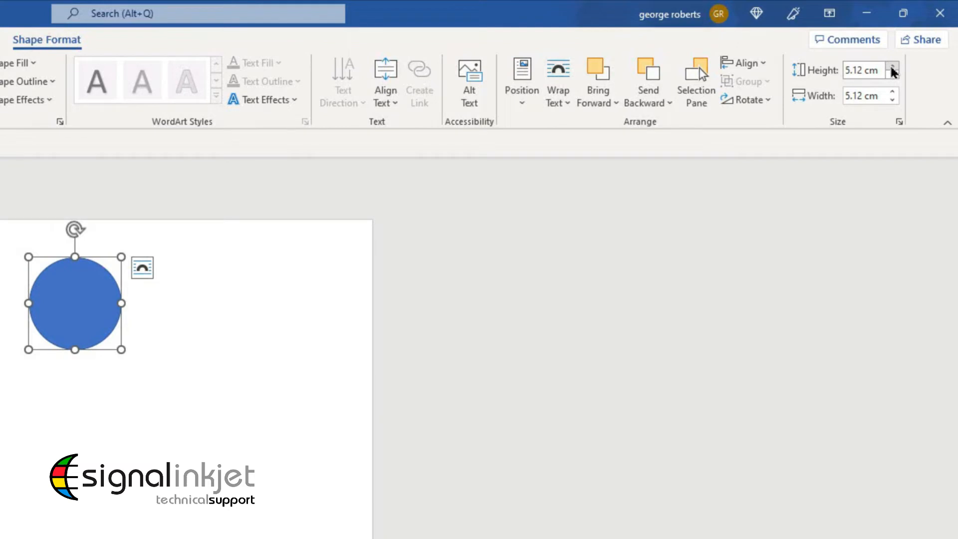
Set the circle's height and width to 5 cm each.
click(892, 75)
click(892, 76)
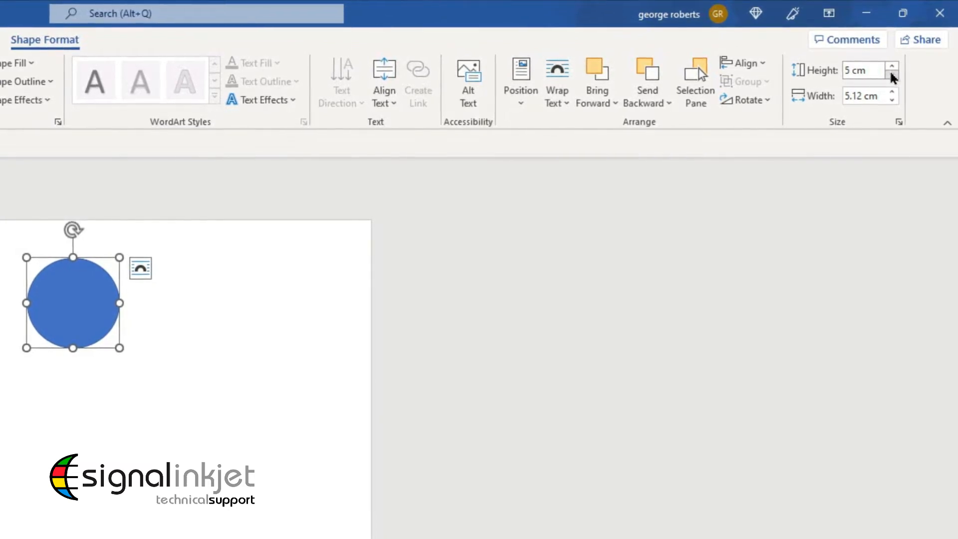
click(892, 101)
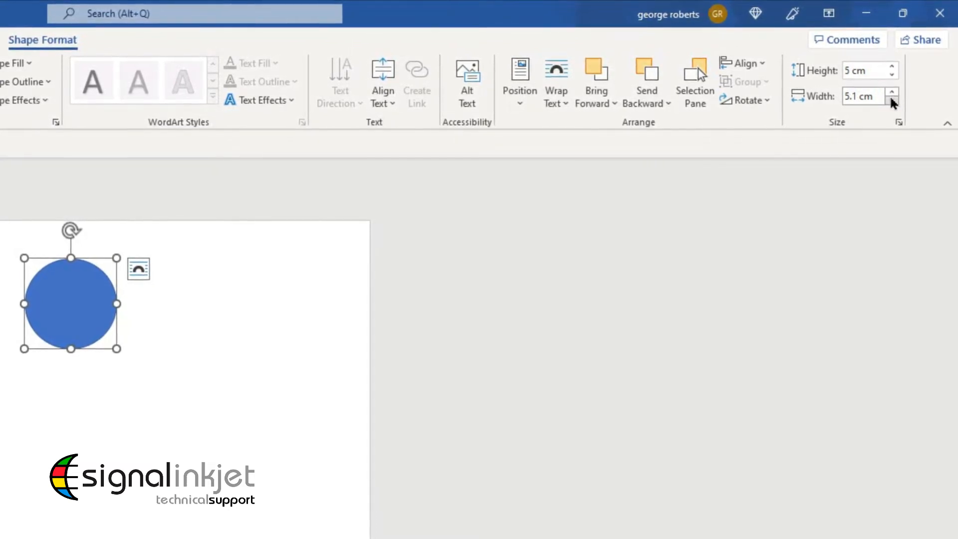
click(892, 100)
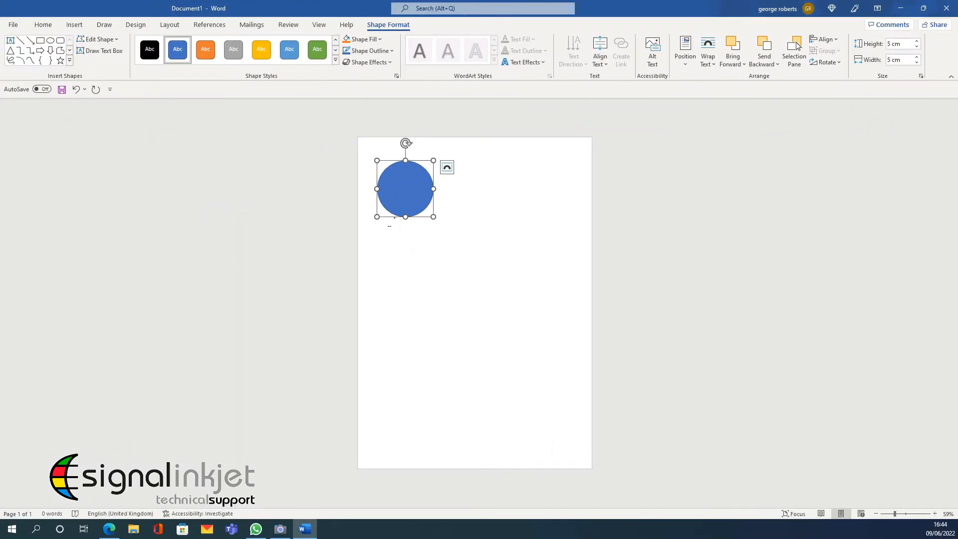
Copy the blue circle and paste one duplicate onto the page, keeping its formatting.
right_click(390, 215)
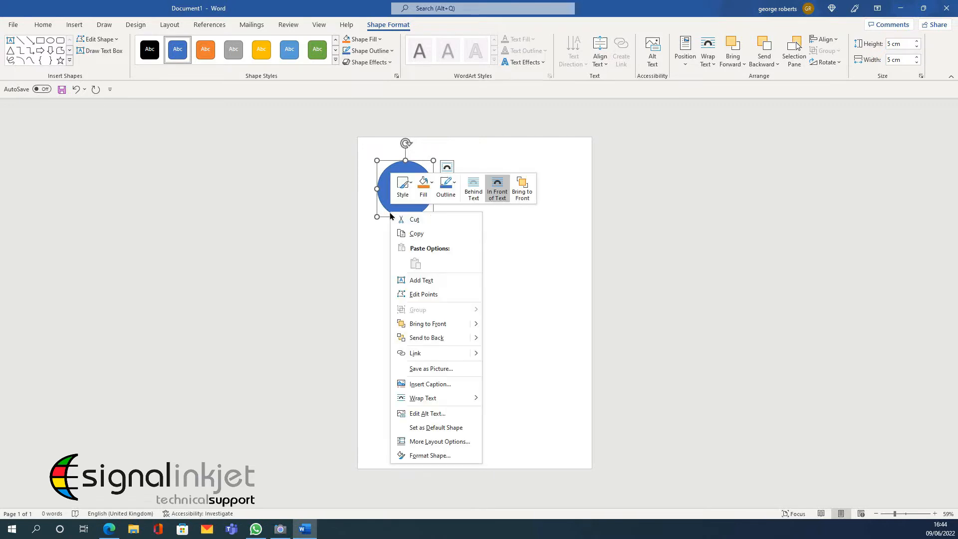
click(414, 234)
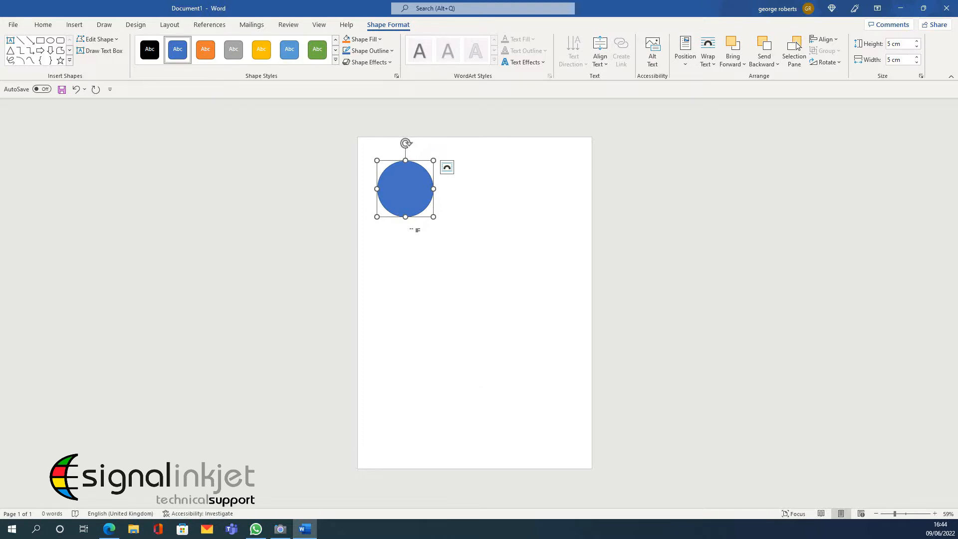
click(412, 229)
right_click(412, 229)
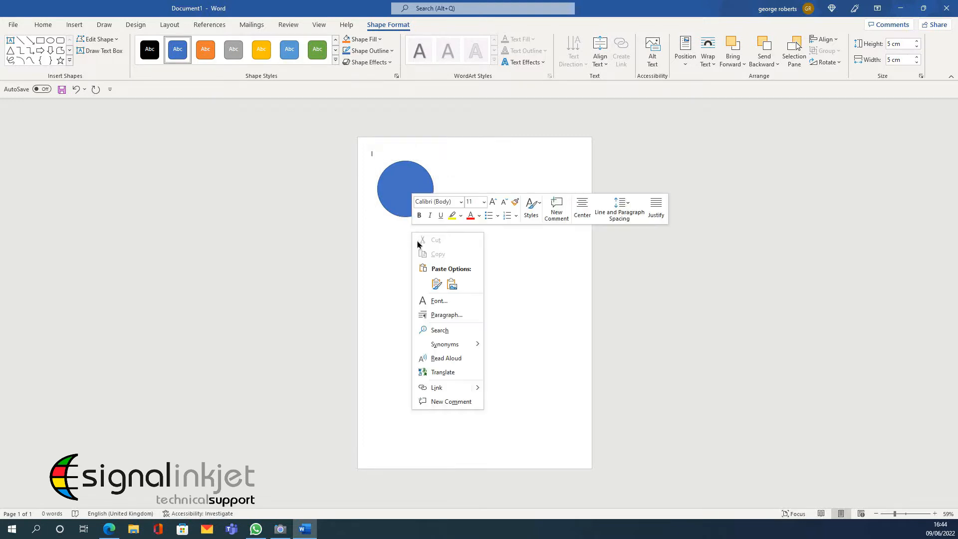
click(436, 283)
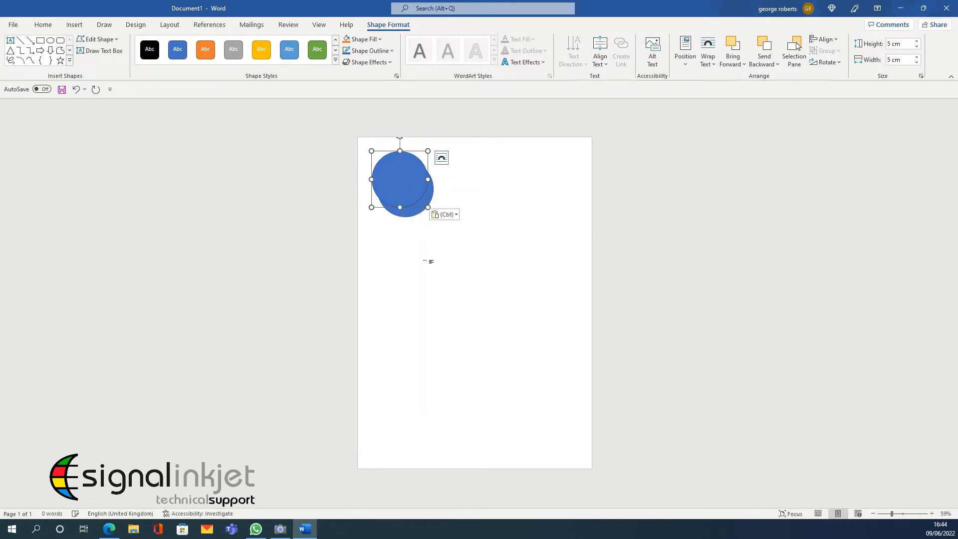
Paste a second duplicate circle and arrange the three circles in an evenly spaced row along the top of the page.
right_click(427, 258)
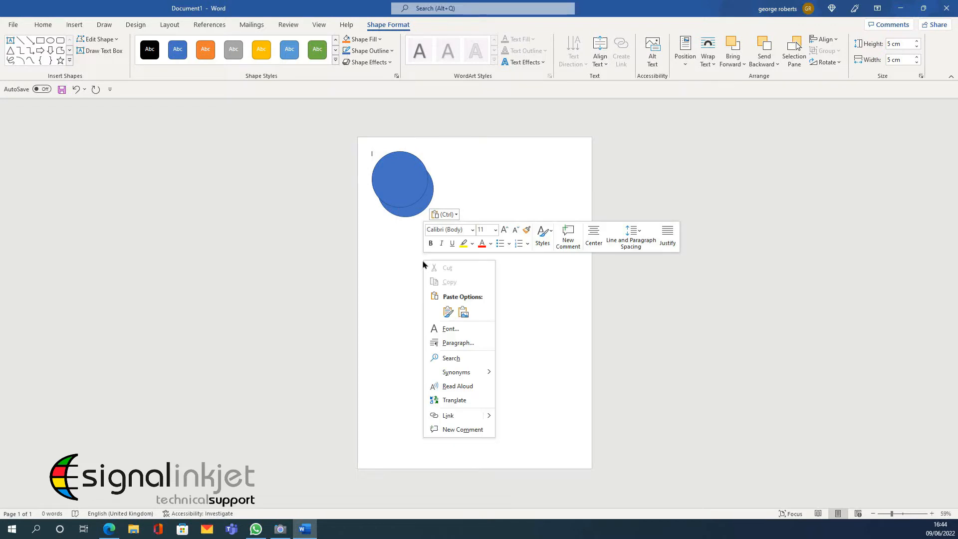
click(446, 313)
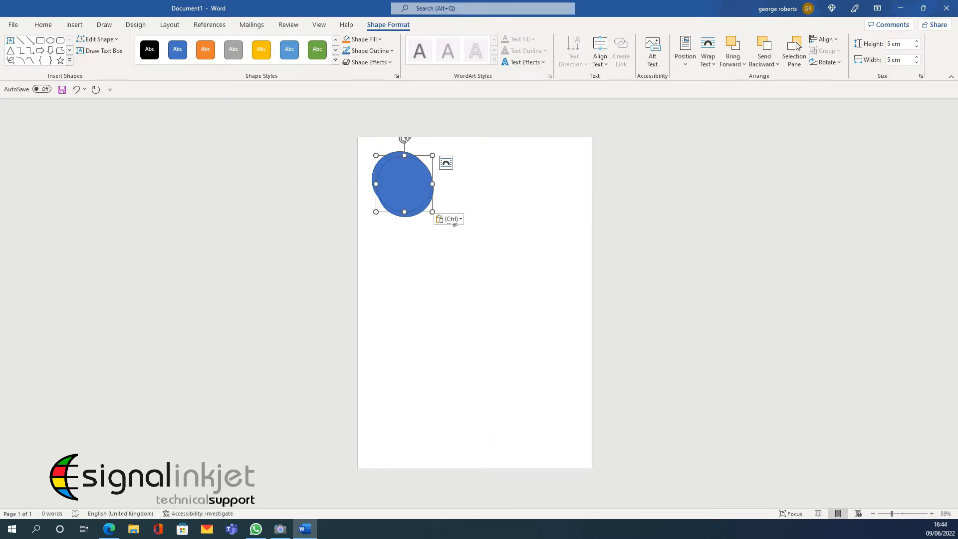
drag(412, 191, 566, 183)
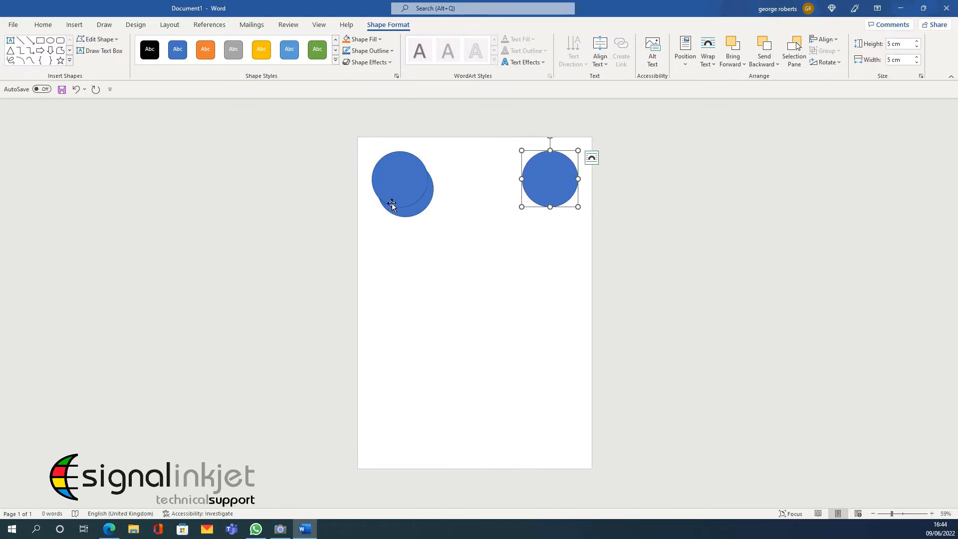
mouse_move(391, 205)
mouse_down()
mouse_move(483, 202)
mouse_move(403, 200)
mouse_up()
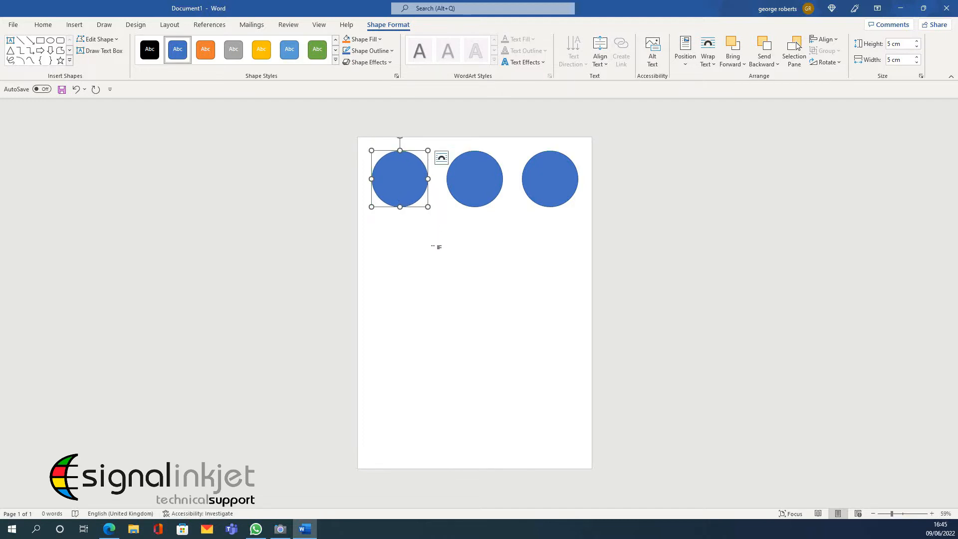
Group the three circles in the top row into a single object.
shift+click(461, 190)
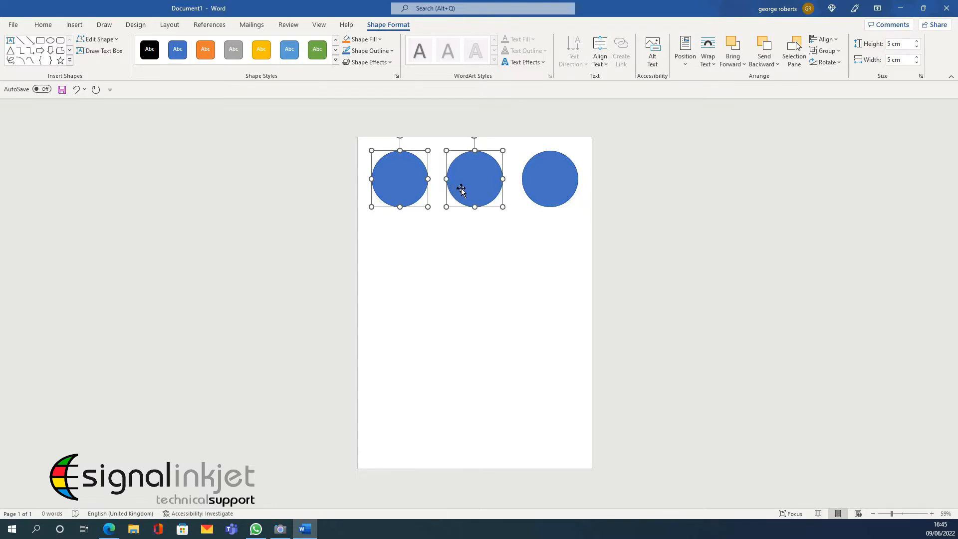
shift+click(542, 191)
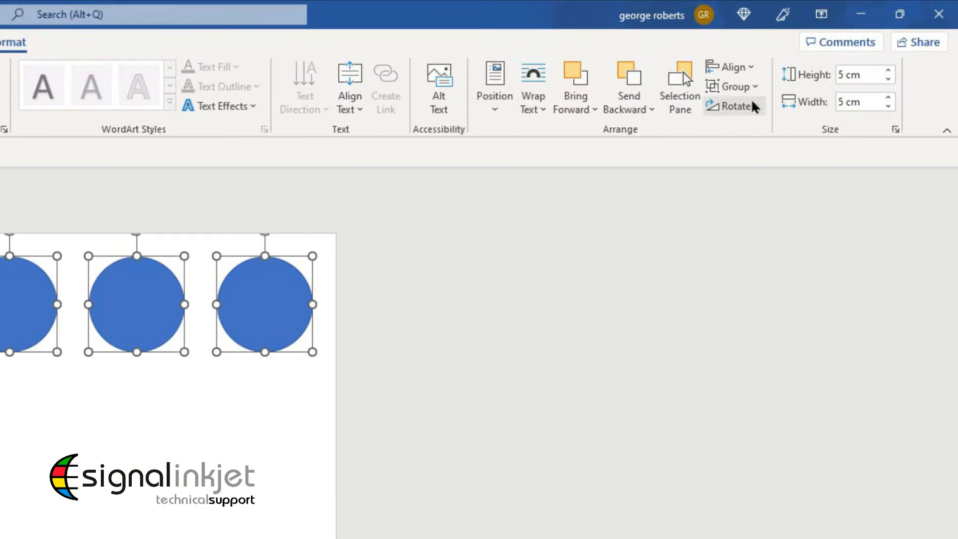
click(755, 90)
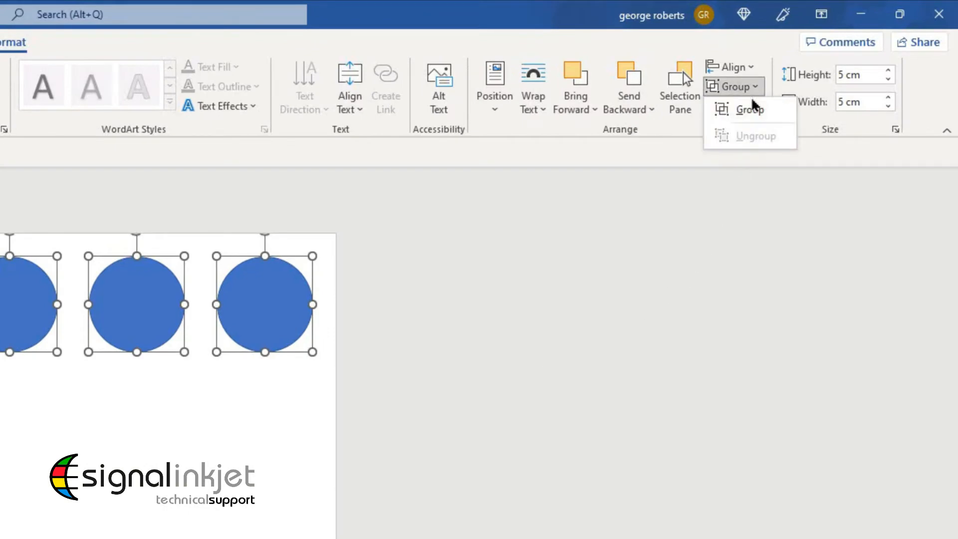
click(750, 111)
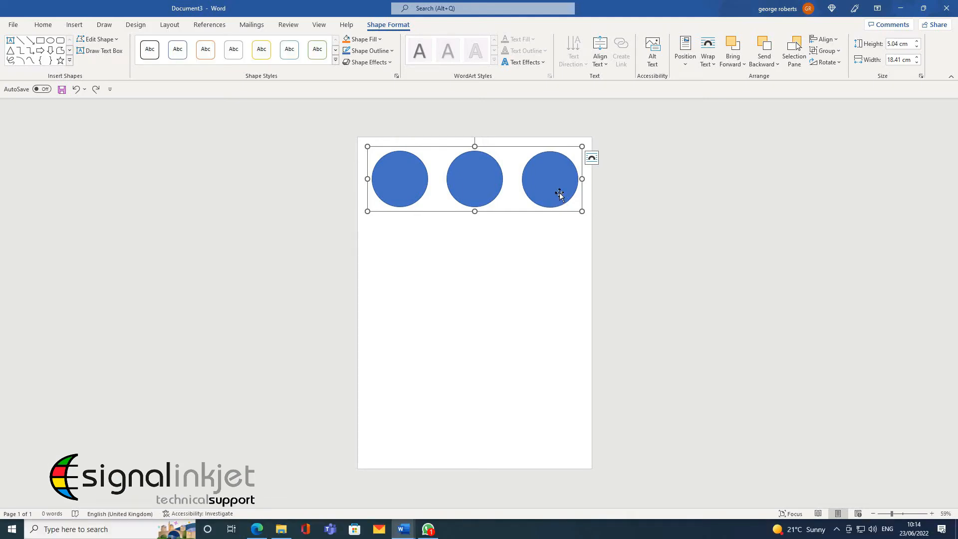
Duplicate the grouped row of circles and place the copy at the bottom of the page, aligned with the top row.
right_click(559, 193)
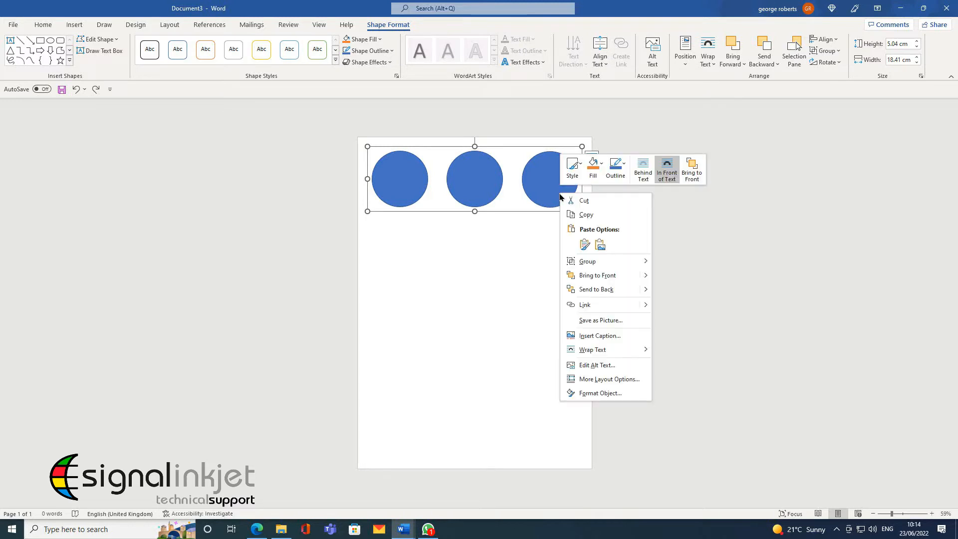
click(571, 214)
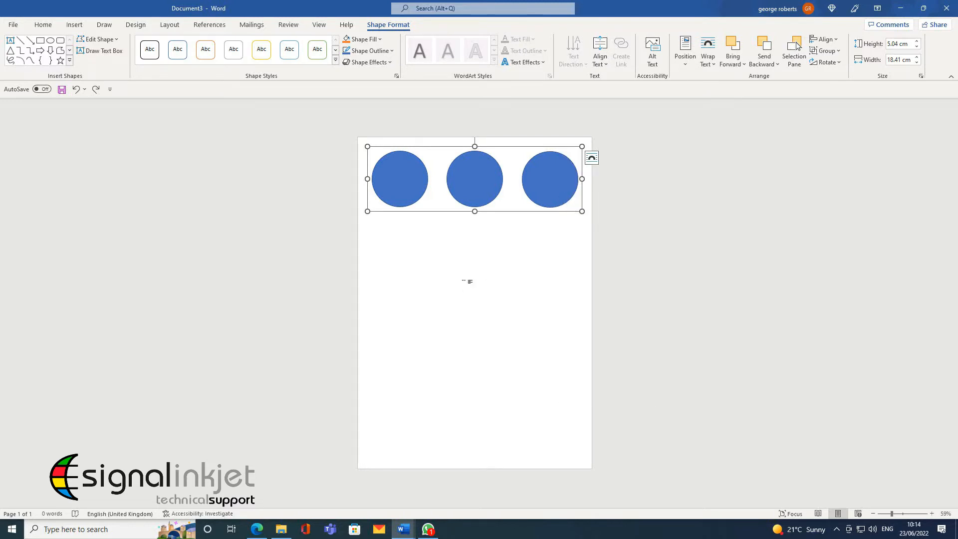
right_click(464, 286)
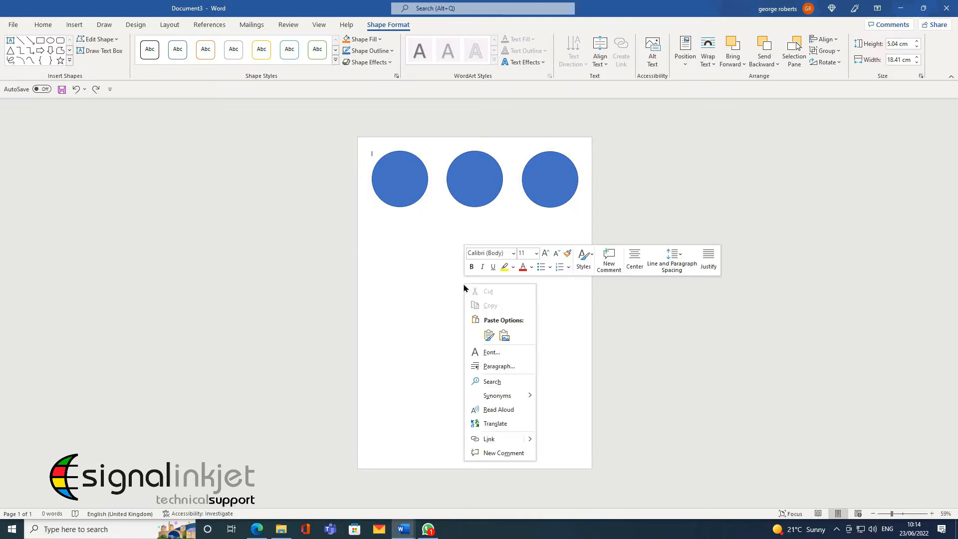
click(489, 335)
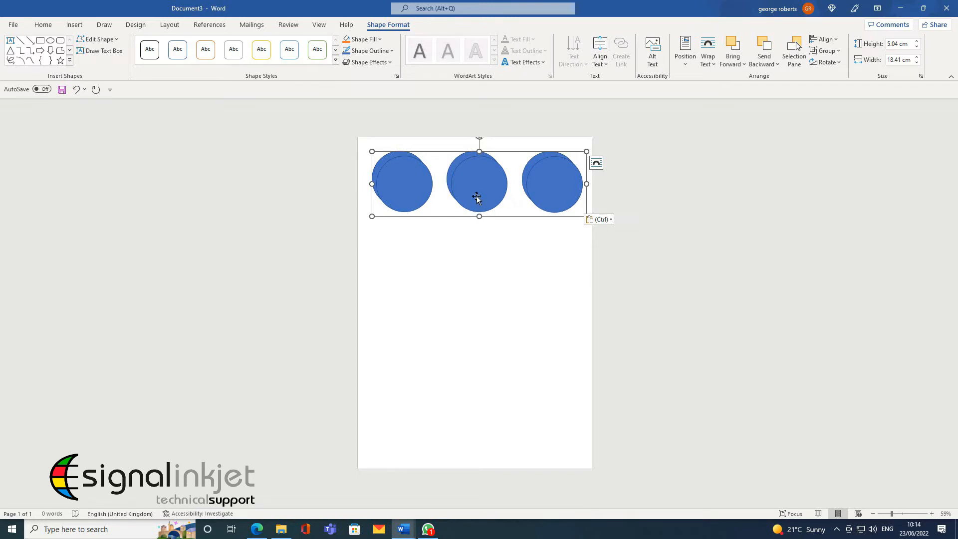
drag(474, 192, 479, 437)
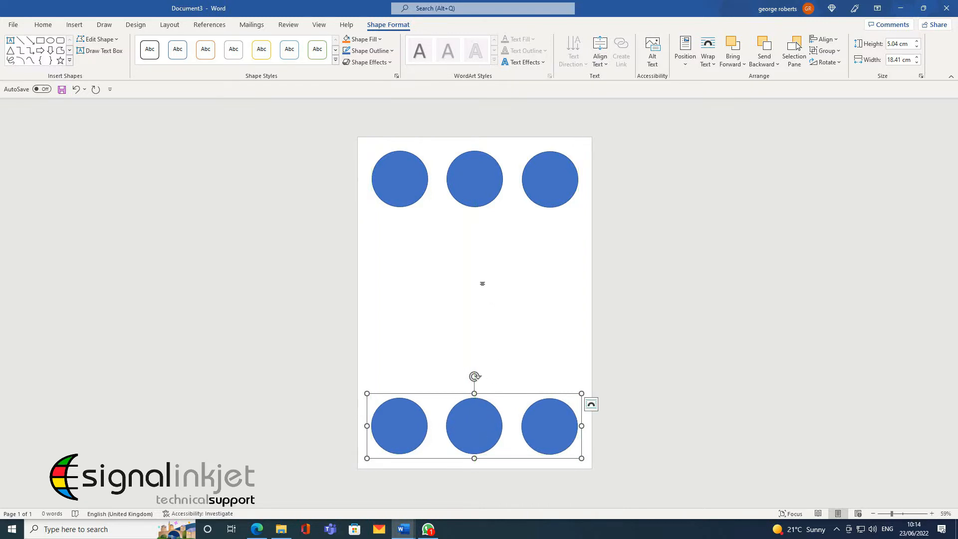
Paste another copy of the grouped row and place it directly above the bottom row of circles.
click(482, 284)
right_click(482, 279)
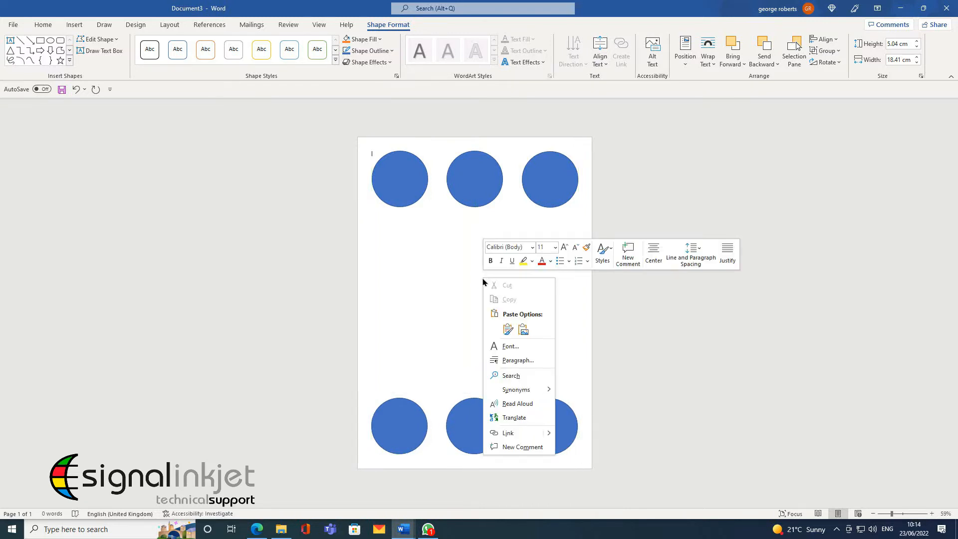
click(508, 330)
drag(485, 195, 476, 376)
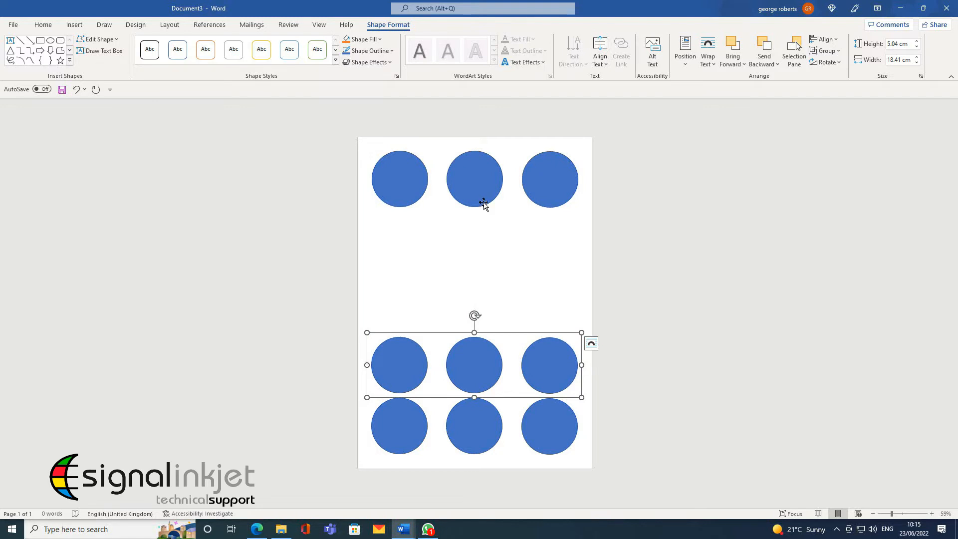
Paste two more copies of the grouped row and stack them in the gap to complete five rows of circles.
click(482, 239)
right_click(482, 239)
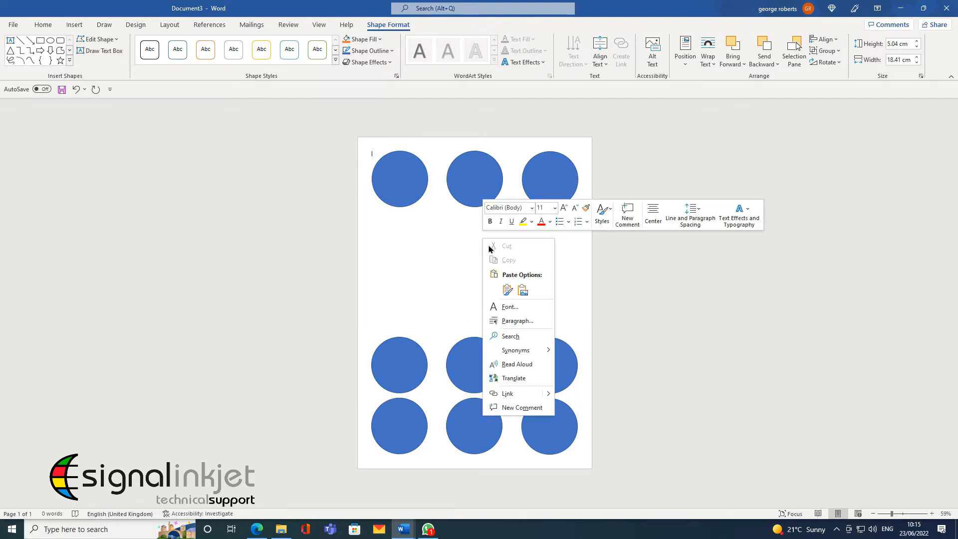
click(506, 289)
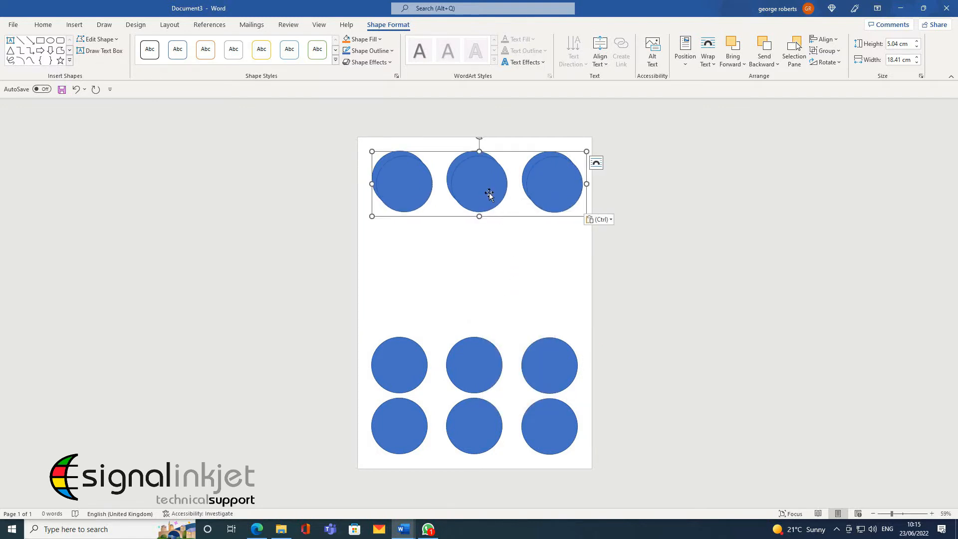
drag(489, 194, 478, 312)
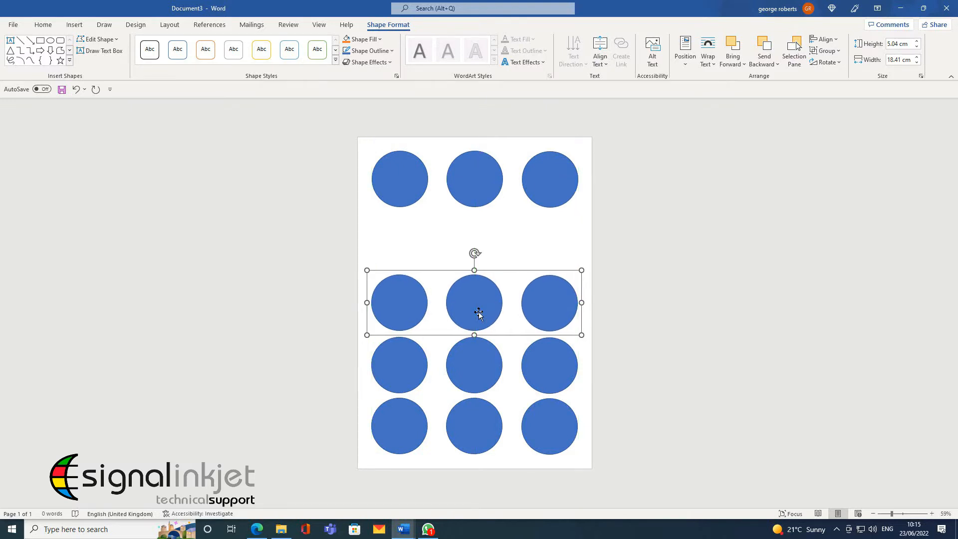
right_click(481, 187)
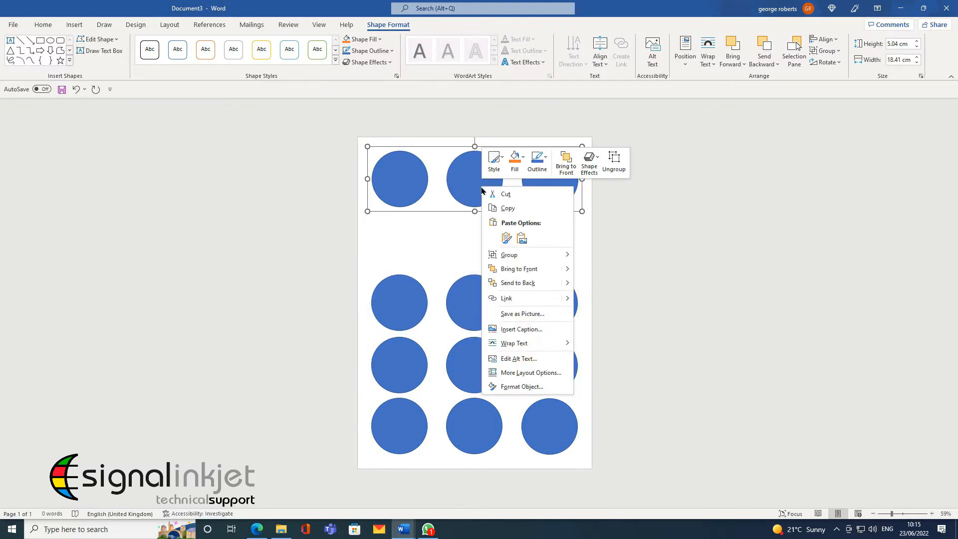
click(507, 239)
drag(487, 192, 477, 251)
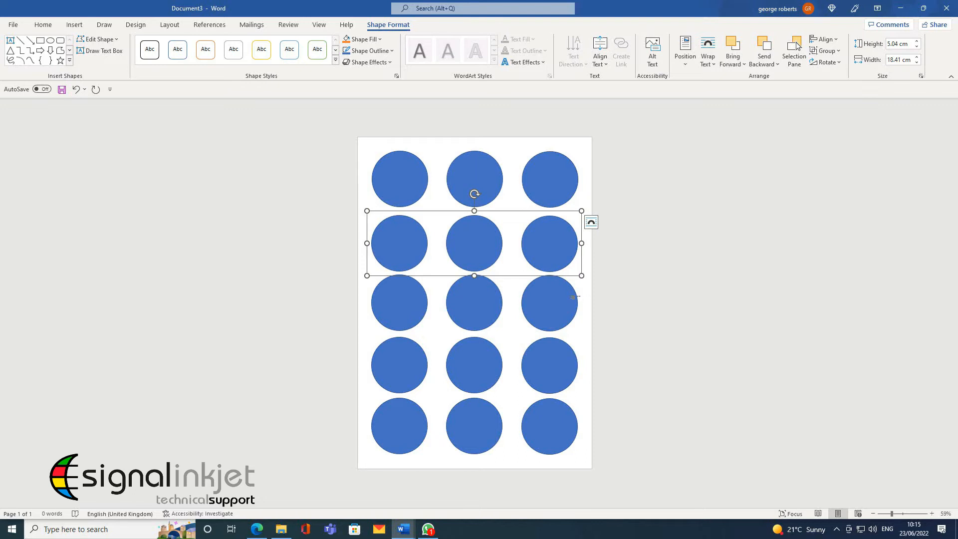
Align all five grouped rows of circles to the left and distribute them vertically.
shift+click(391, 188)
shift+click(397, 310)
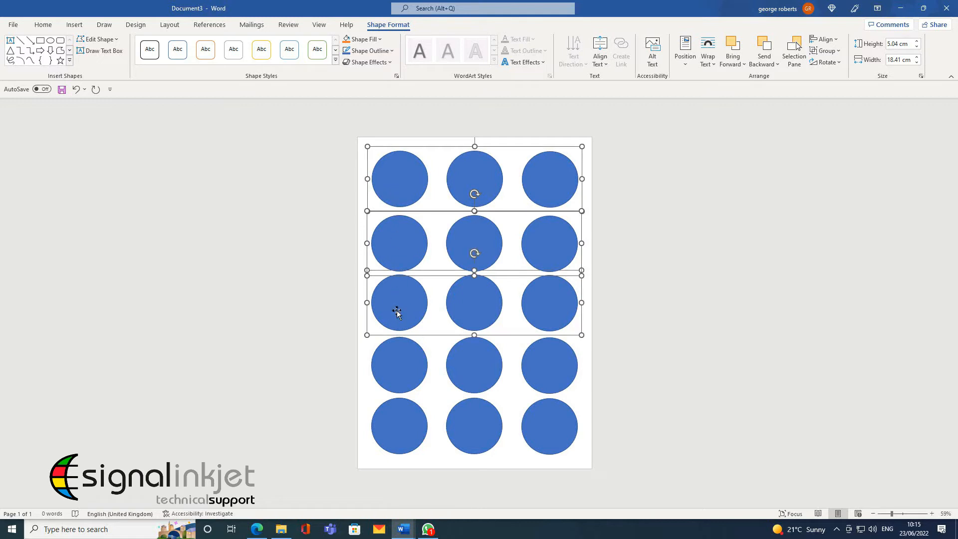
shift+click(399, 365)
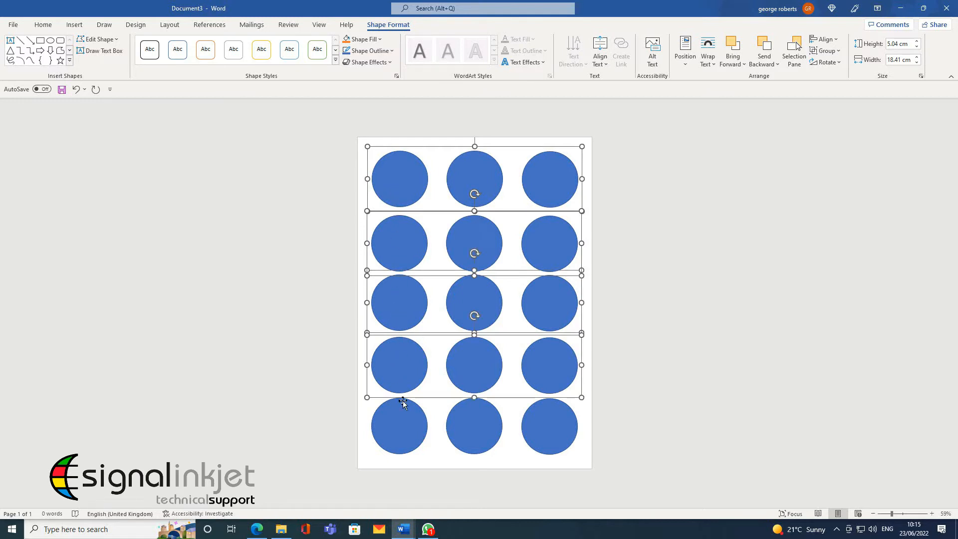
shift+click(395, 426)
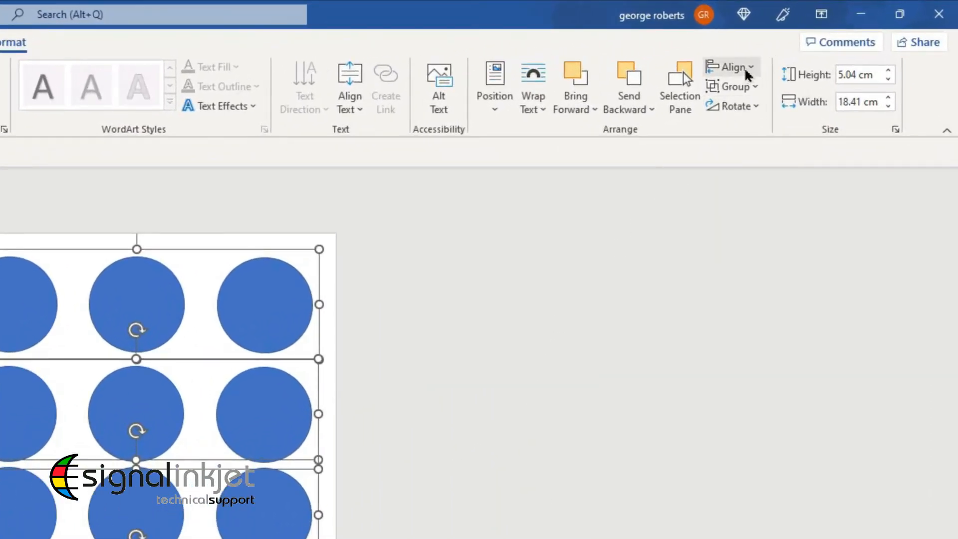
click(746, 74)
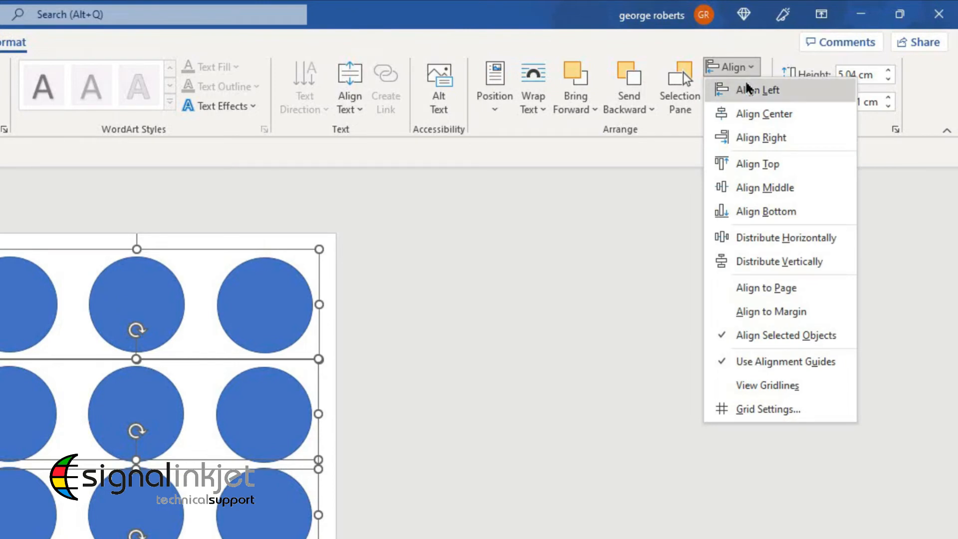
click(748, 88)
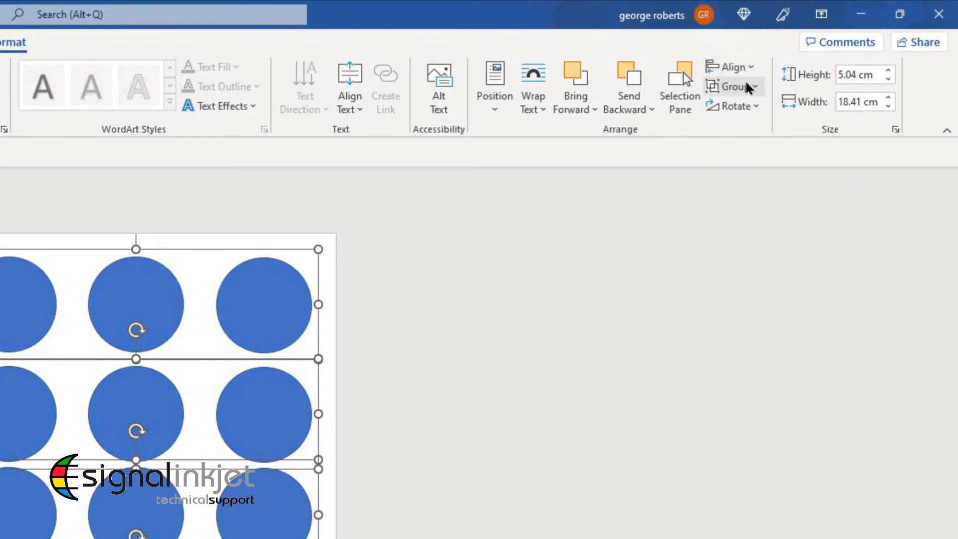
click(753, 75)
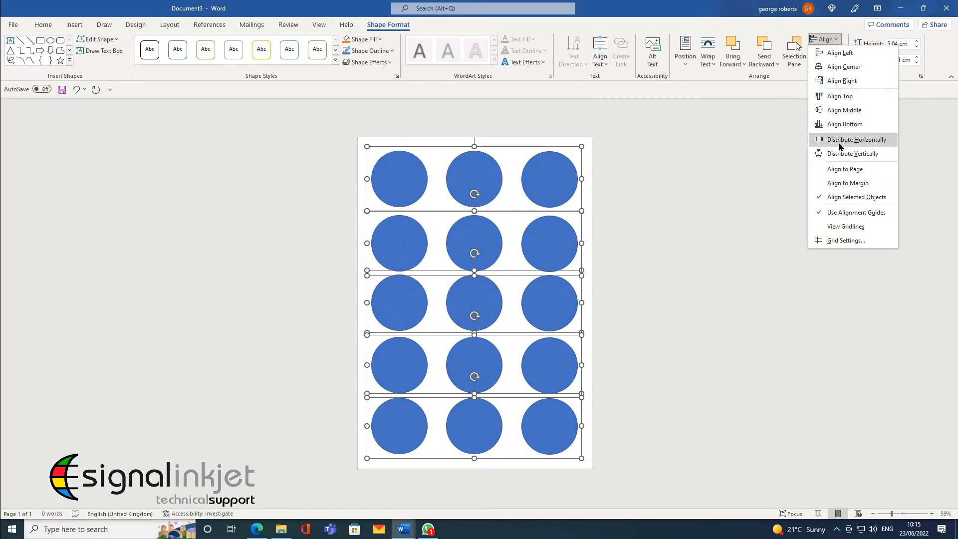
click(841, 158)
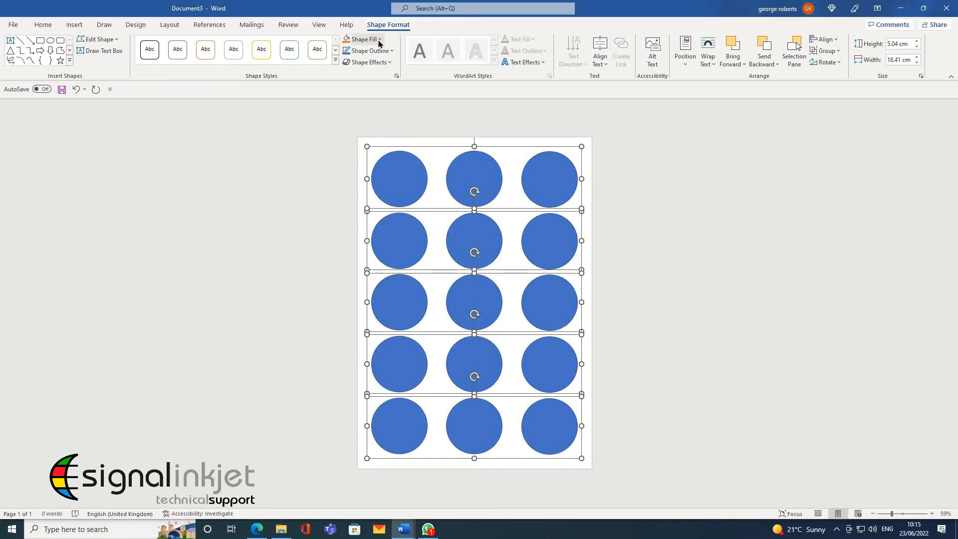
Remove the fill from all the circles and give them a grey outline with a weight of ¼ pt.
click(379, 44)
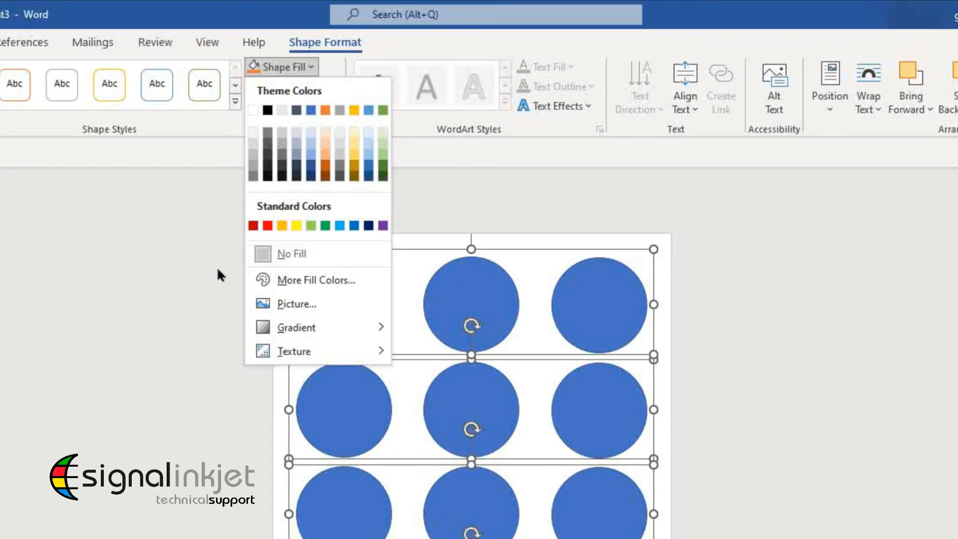
click(261, 253)
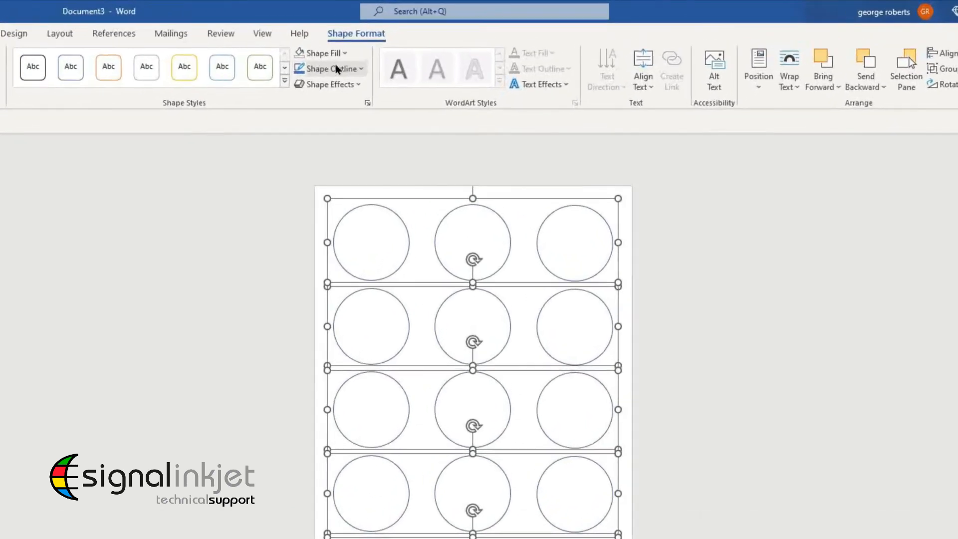
click(337, 69)
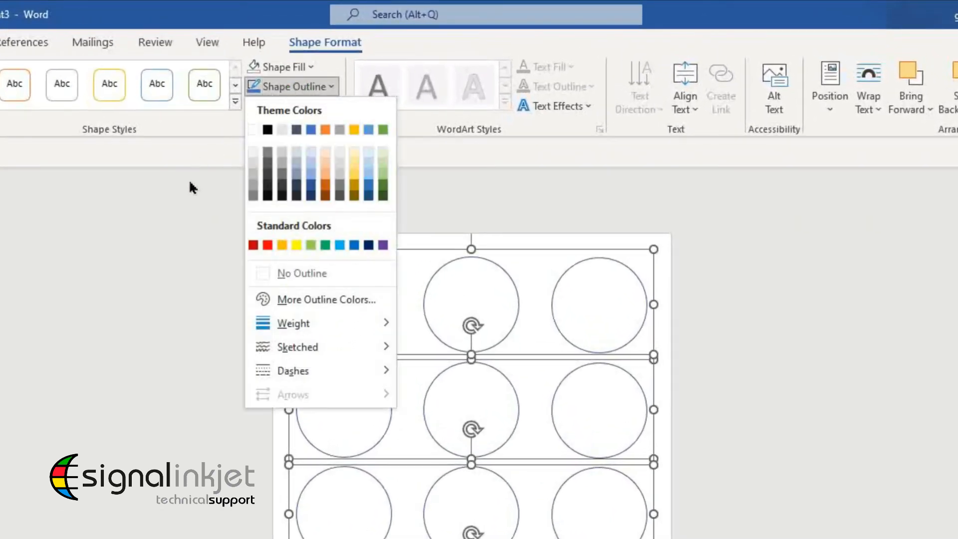
click(253, 189)
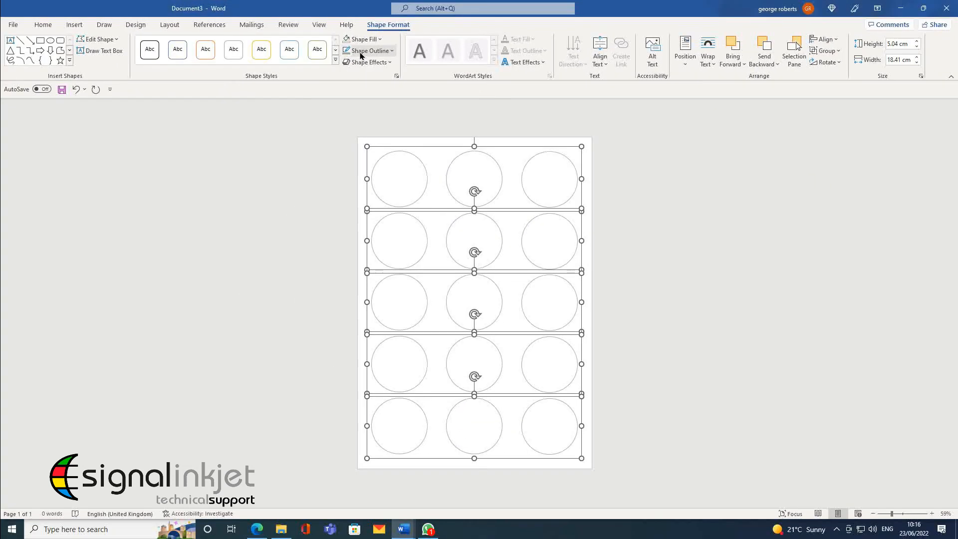
click(361, 54)
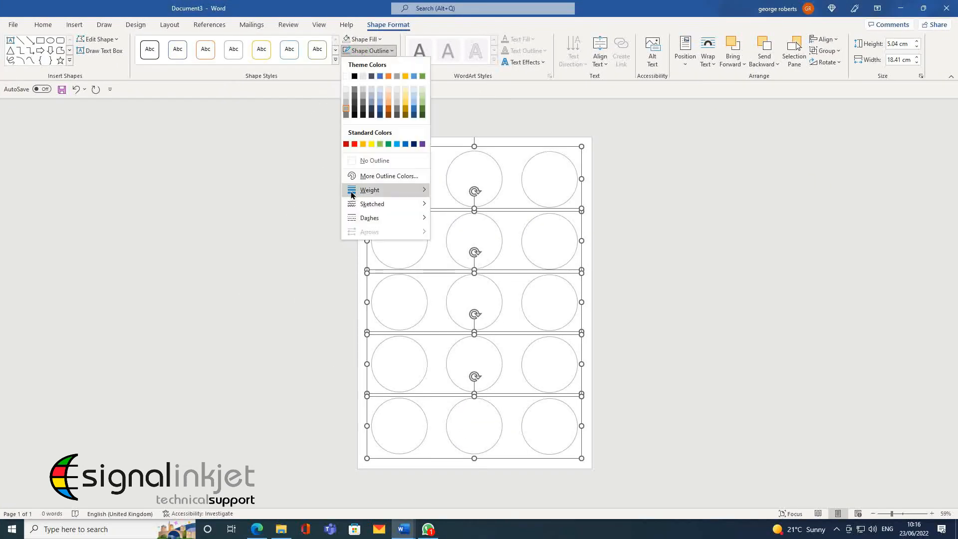
mouse_move(352, 195)
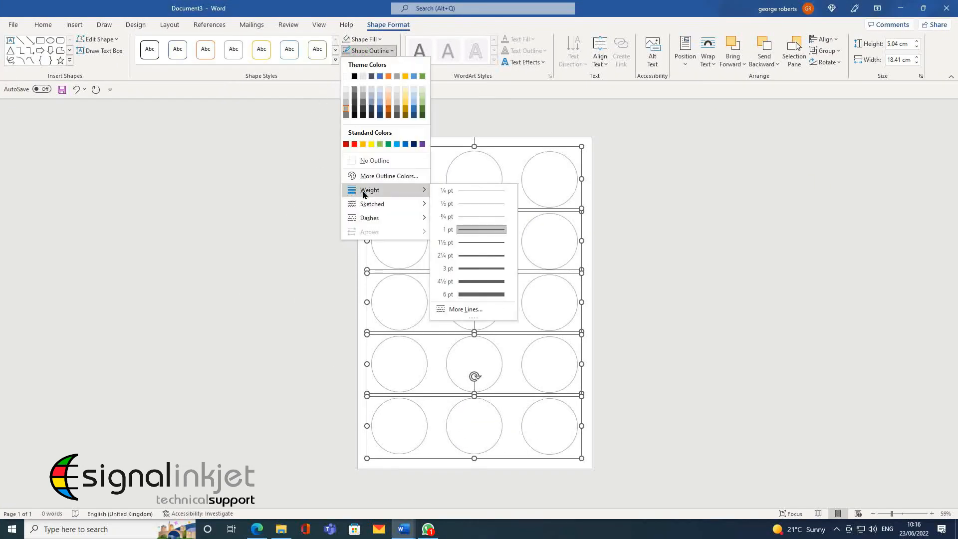
click(464, 194)
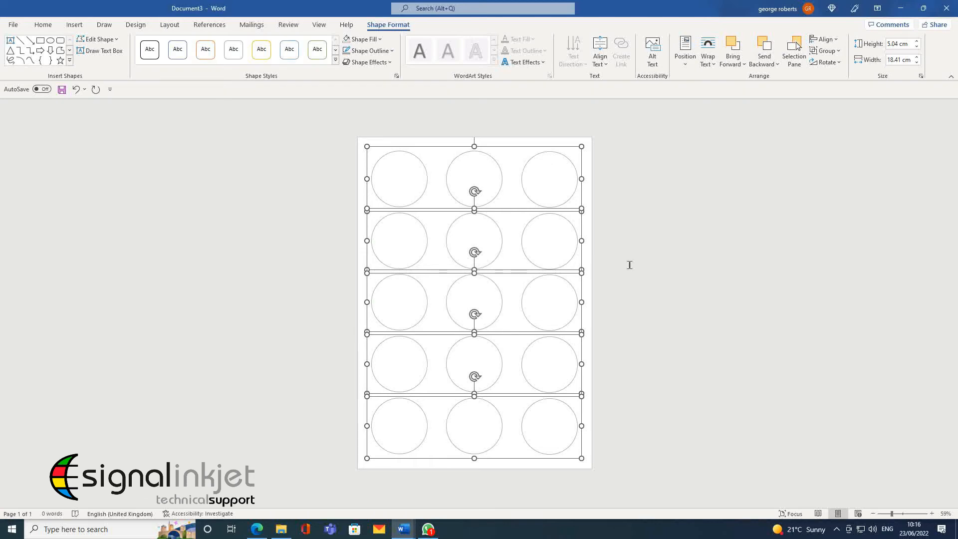
Ungroup the five rows into individual circles and check that single circles can be selected separately.
click(840, 53)
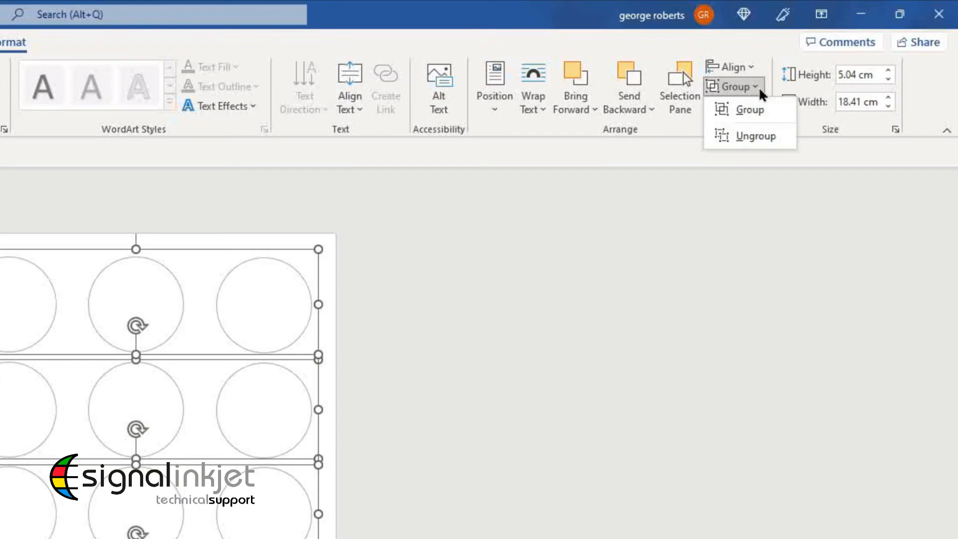
click(756, 138)
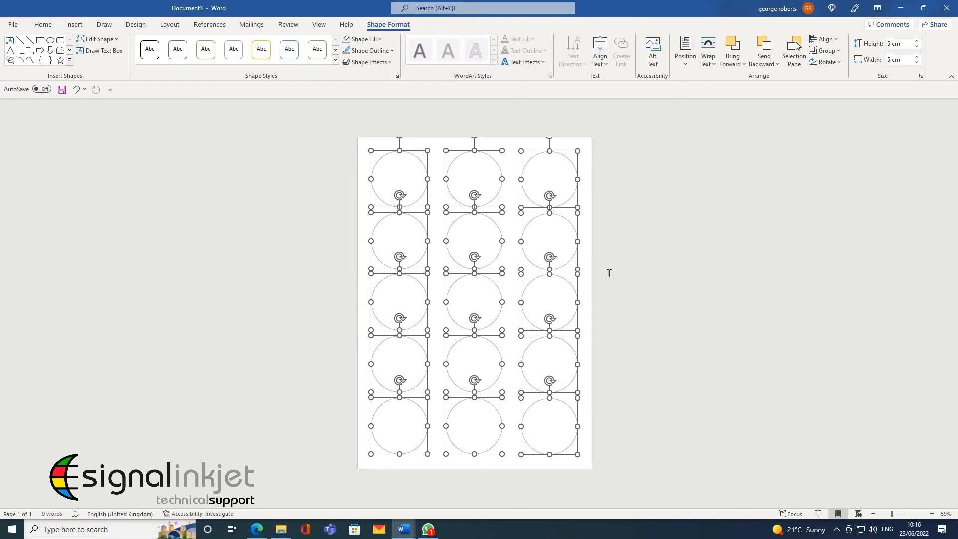
click(609, 273)
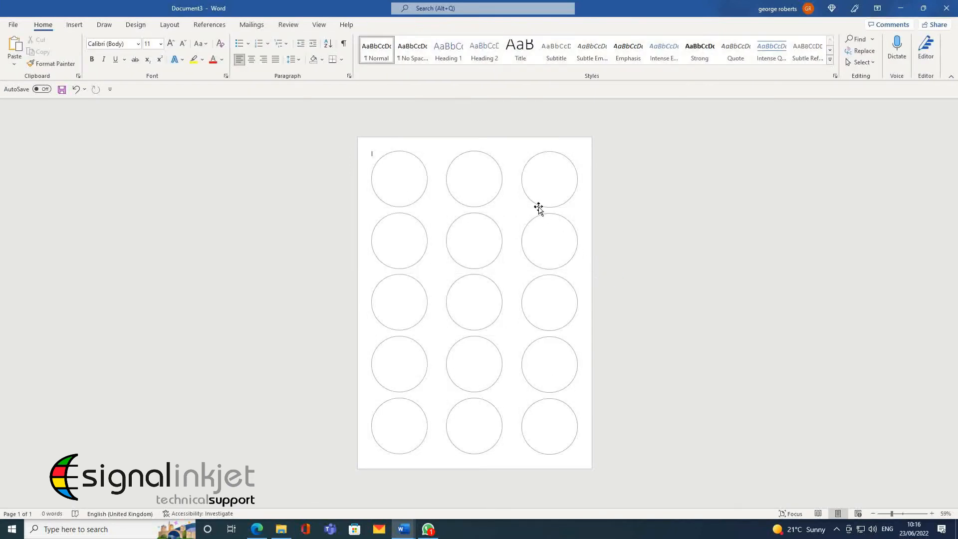
click(538, 208)
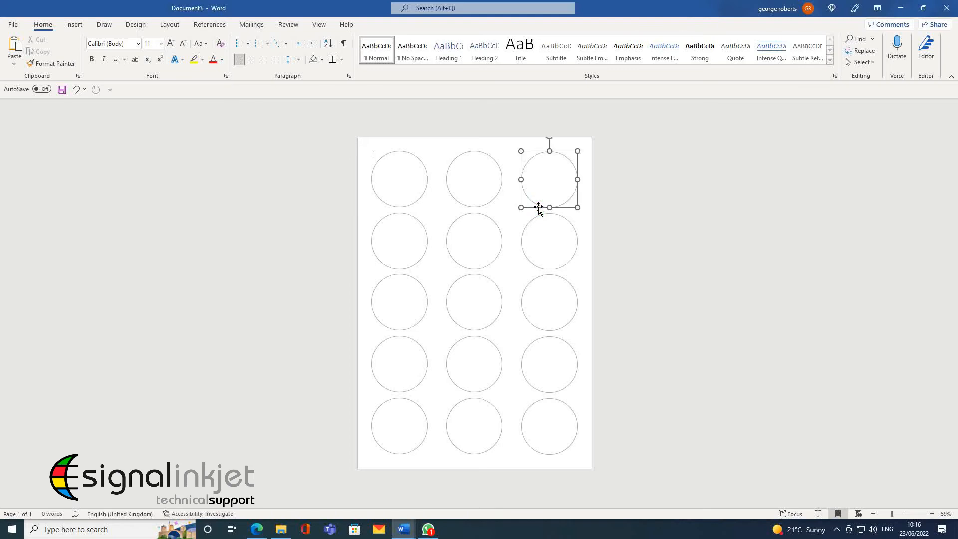
click(458, 325)
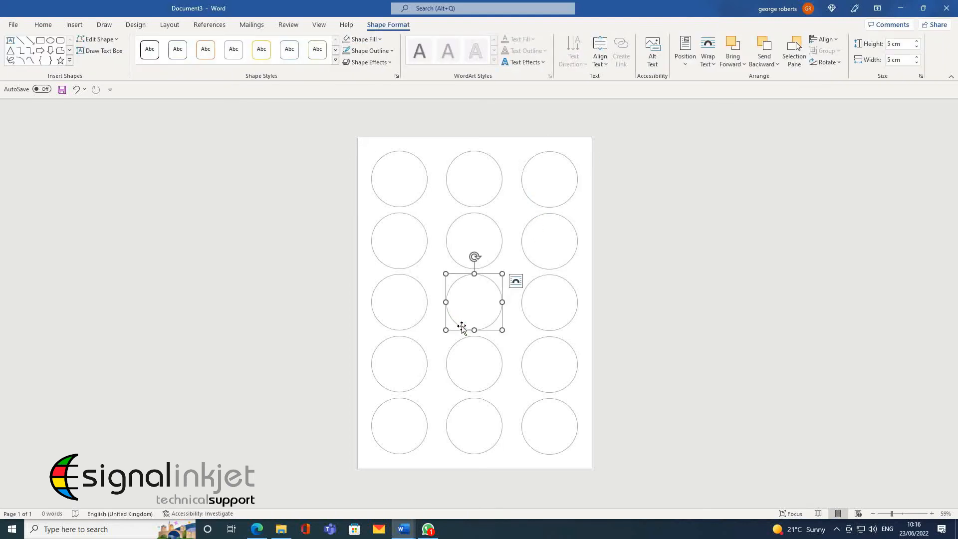
click(650, 321)
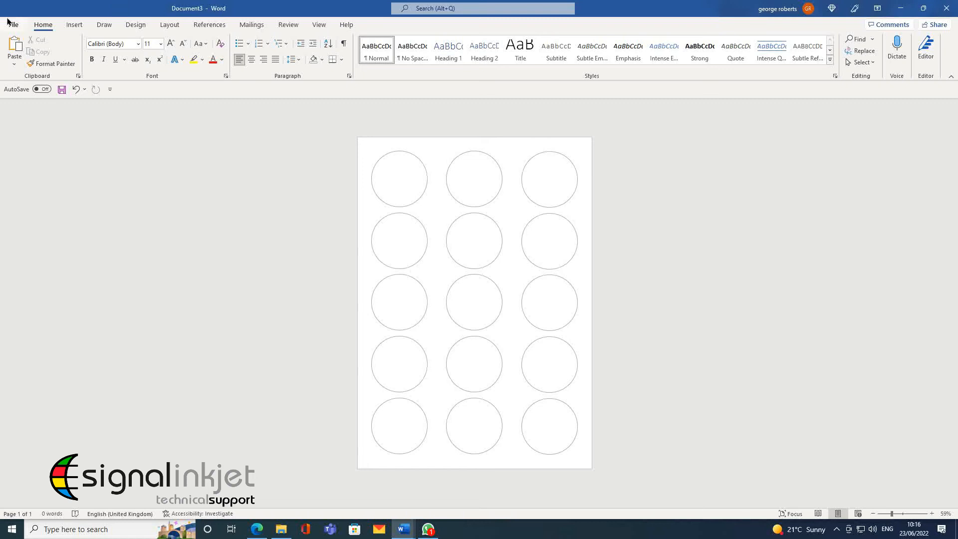
Save the document on This PC as a Word Template (*.dotx) named "cupcake template 15 x 5cm" in Custom Office Templates.
click(13, 26)
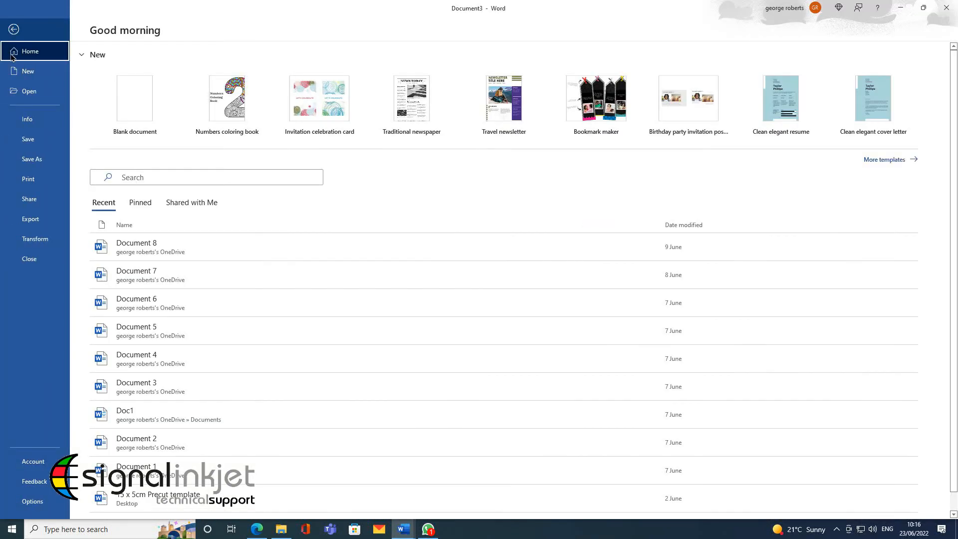
click(28, 159)
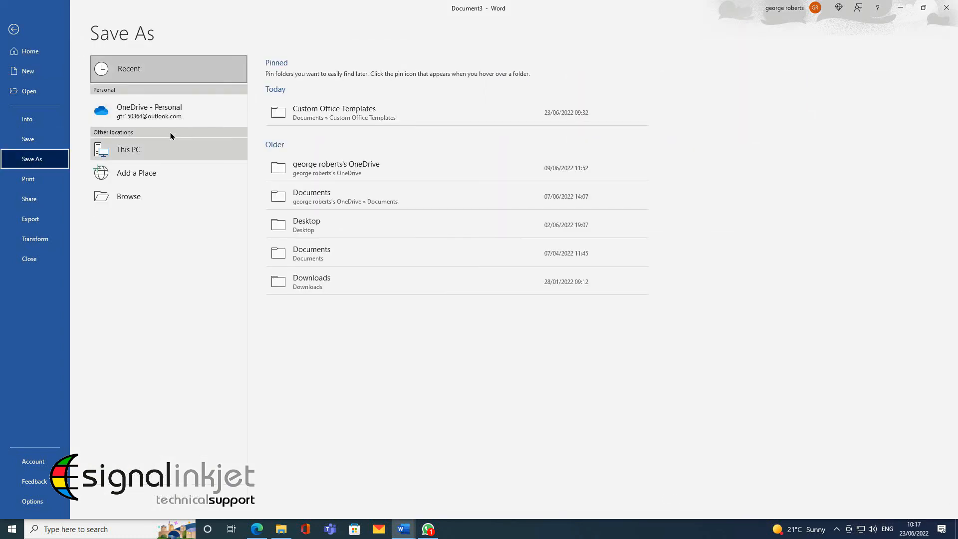
click(150, 150)
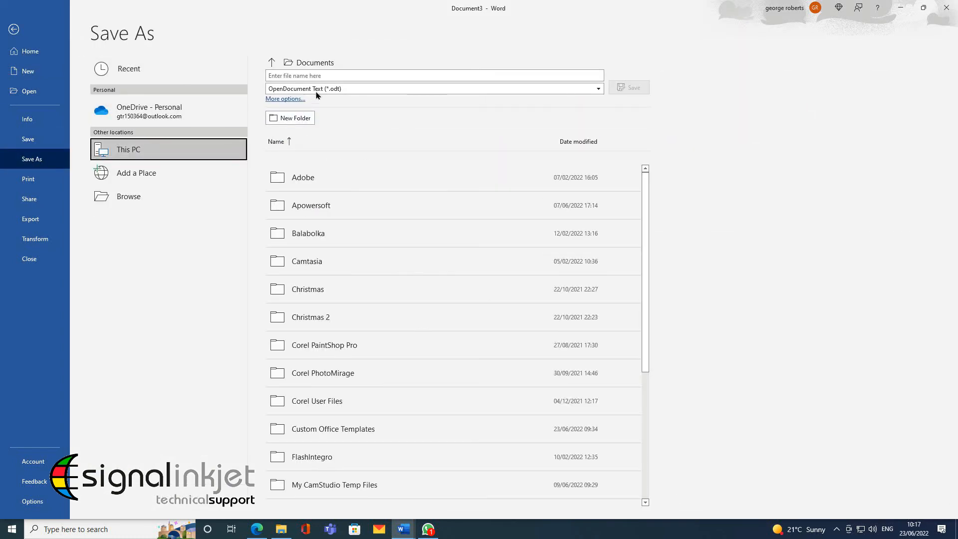
click(331, 75)
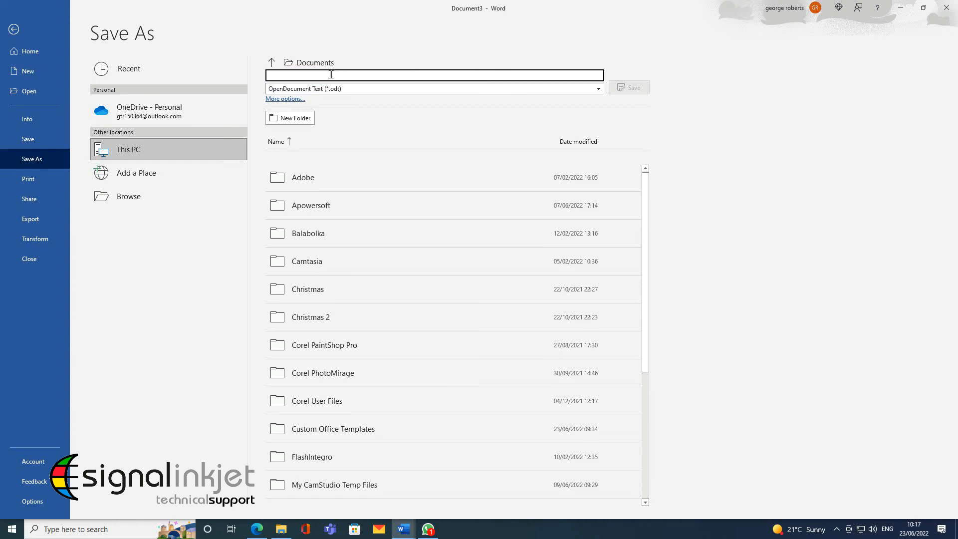
text(c)
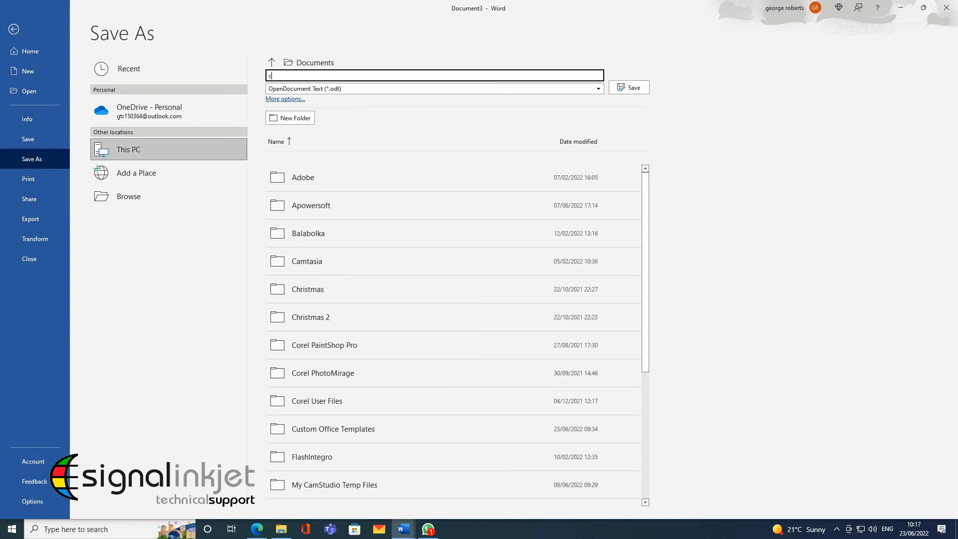
text(upcake template 15 x 5cm)
click(599, 89)
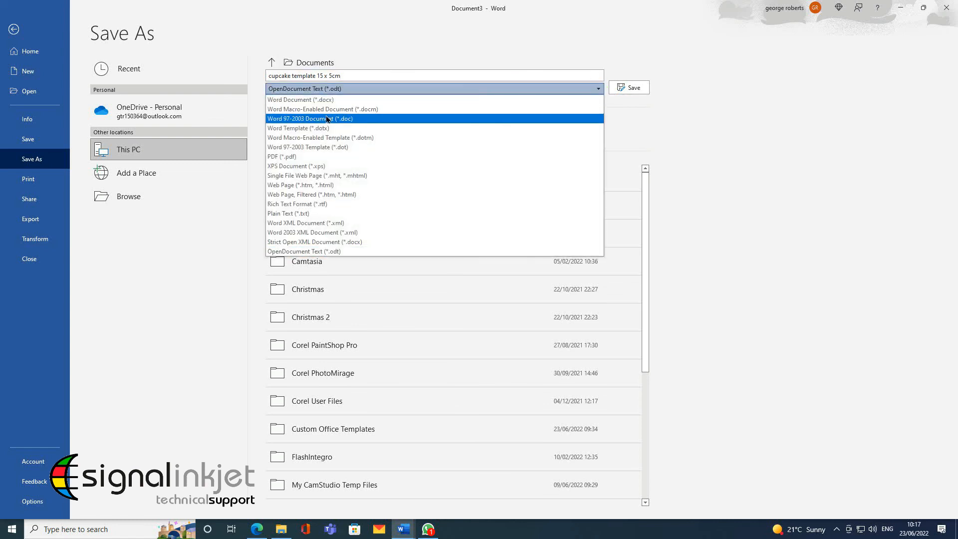
click(322, 128)
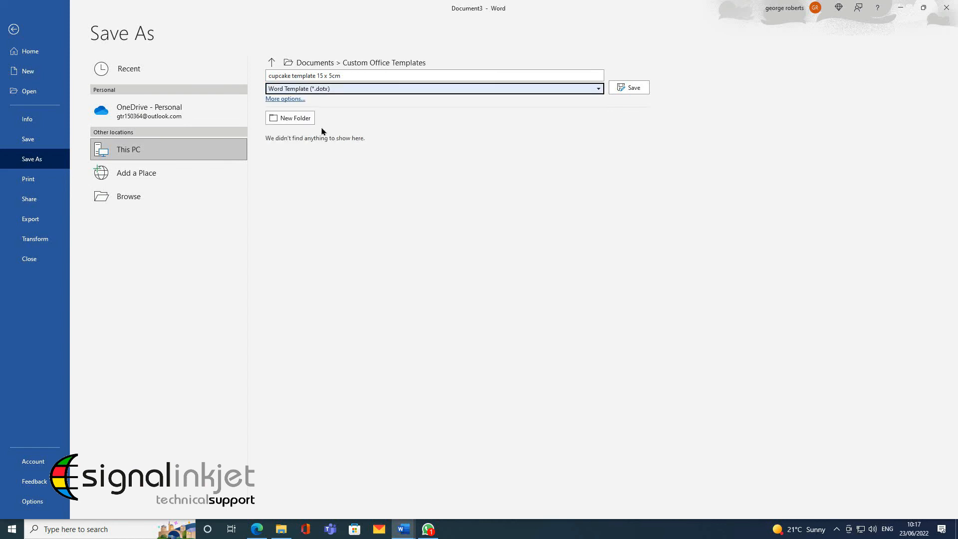
click(631, 93)
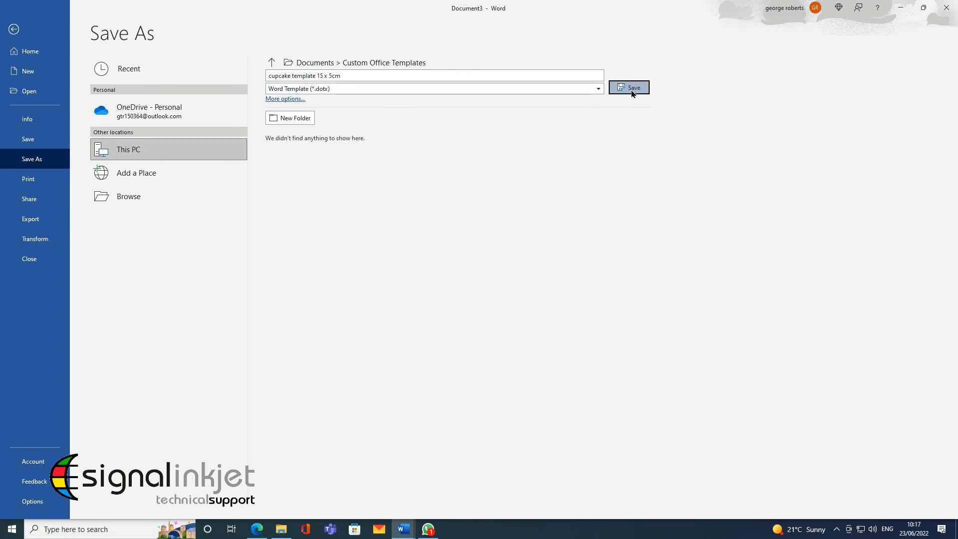